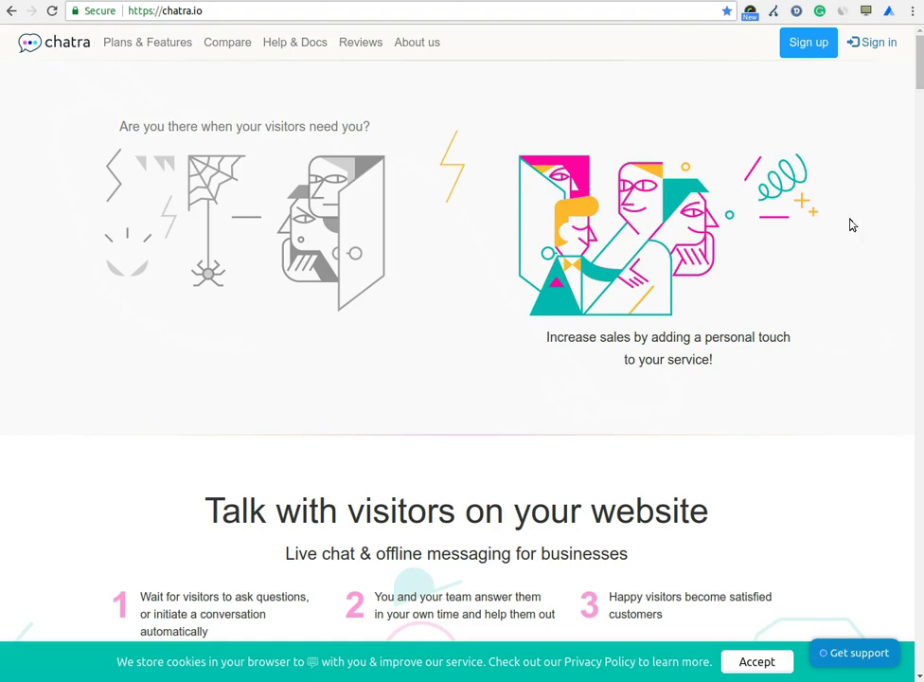
# Review the Chatra homepage's product features, from the live chat demo and messaging features to auto-messages, supported languages and the free sign-up section.
pyautogui.scroll(-4, 850, 224)
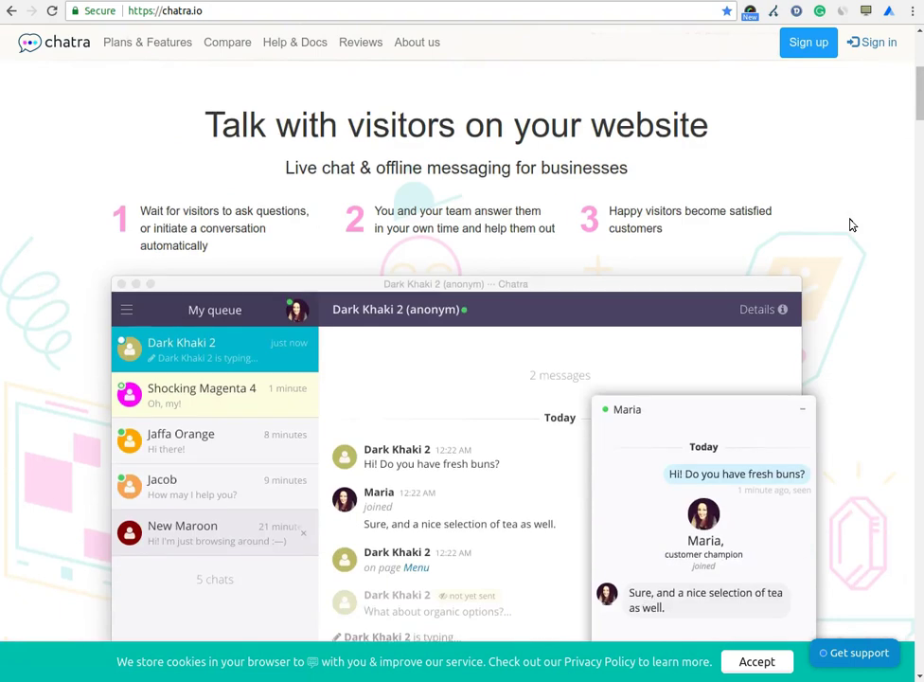
pyautogui.scroll(-2, 850, 225)
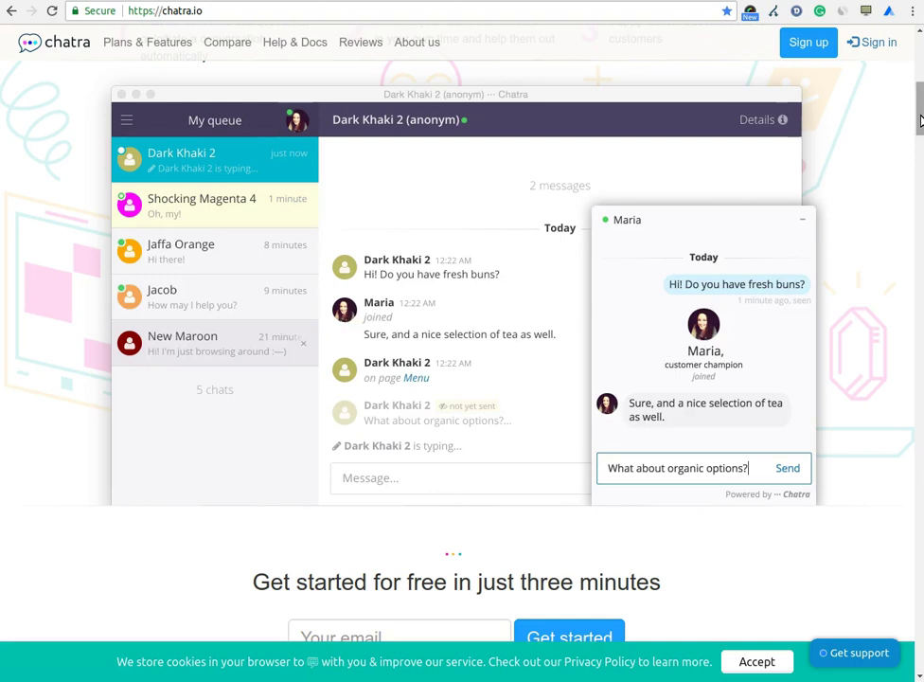
pyautogui.moveTo(920, 119); pyautogui.dragTo(920, 340)
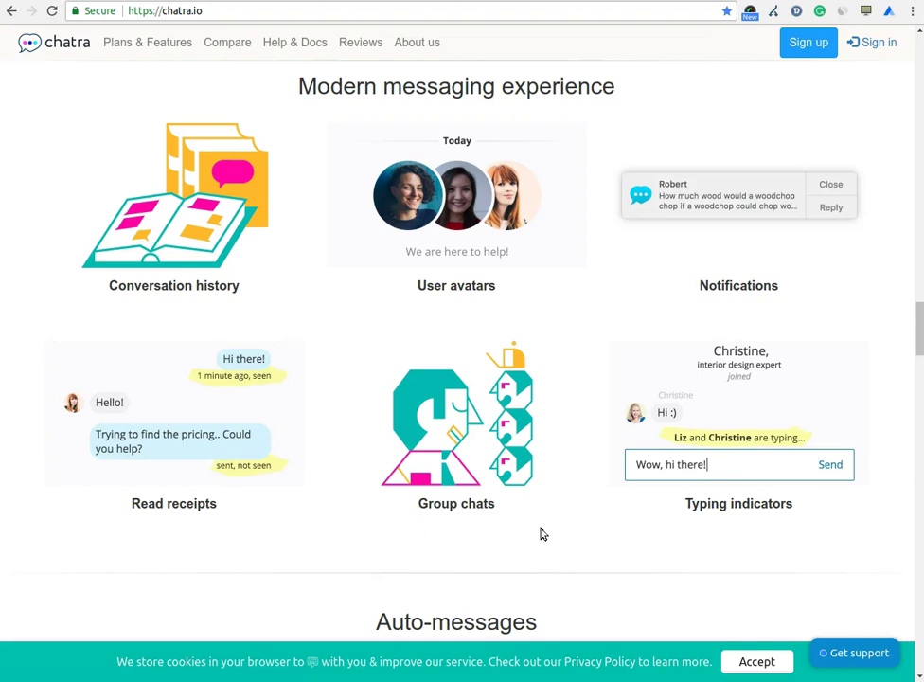
pyautogui.scroll(-7, 543, 534)
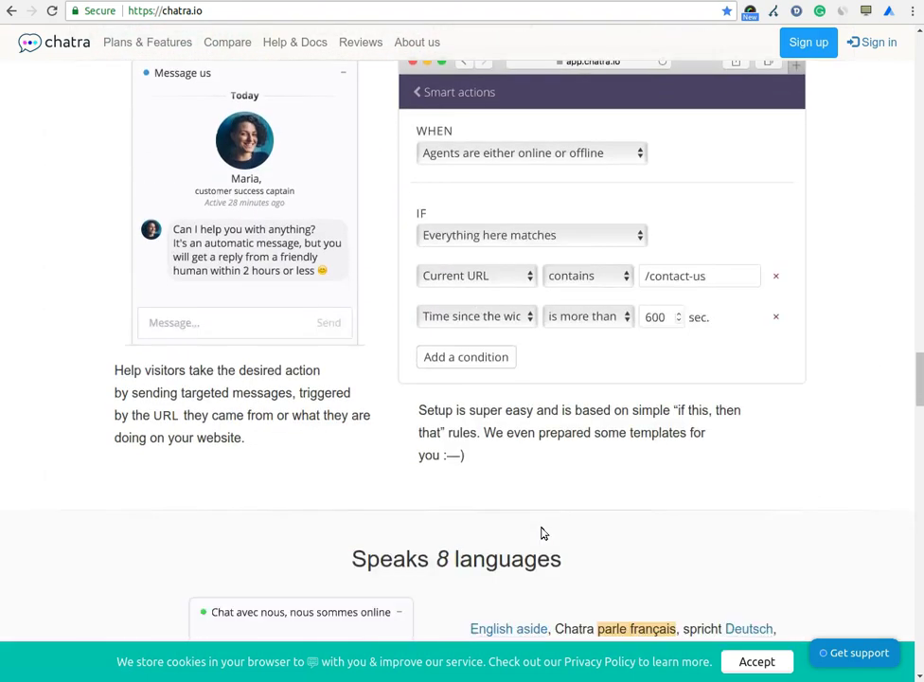
pyautogui.scroll(-2, 542, 534)
pyautogui.scroll(1, 542, 534)
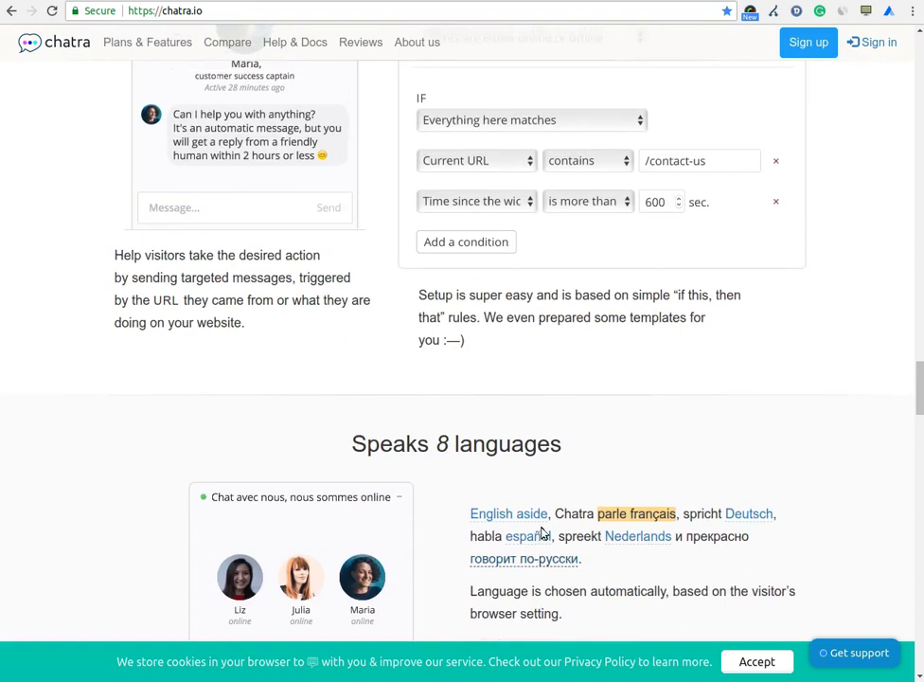
pyautogui.scroll(1, 543, 534)
pyautogui.scroll(1, 543, 534)
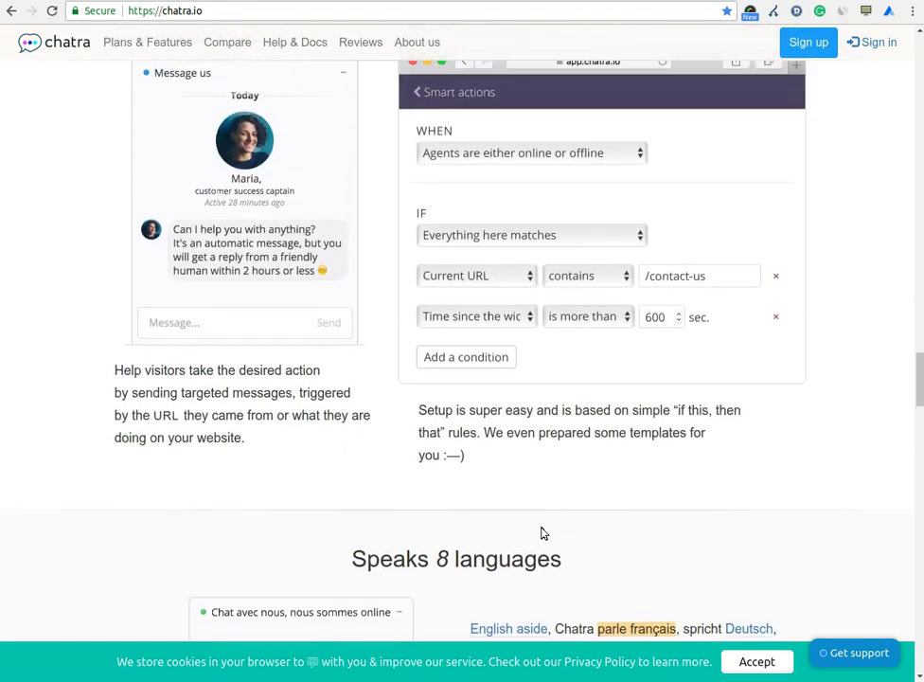
pyautogui.scroll(-5, 542, 534)
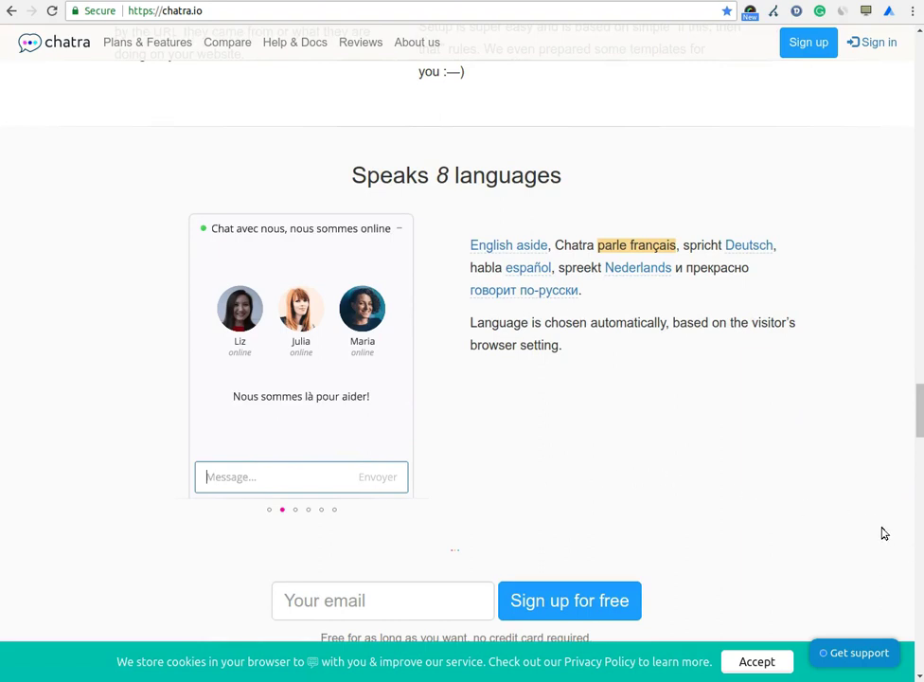
pyautogui.scroll(-1, 883, 533)
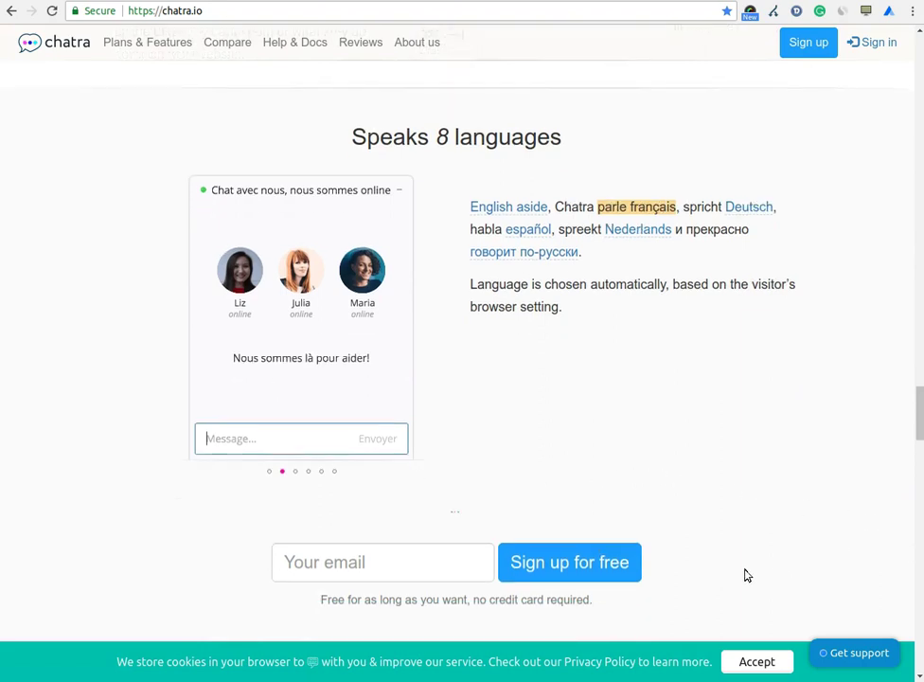
pyautogui.scroll(-4, 236, 536)
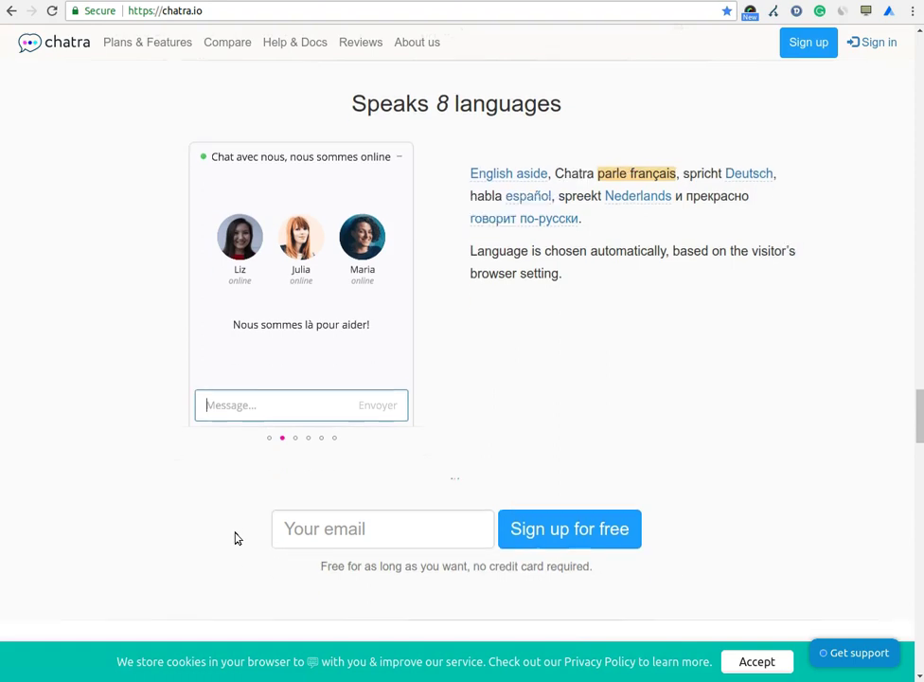
pyautogui.scroll(-2, 237, 538)
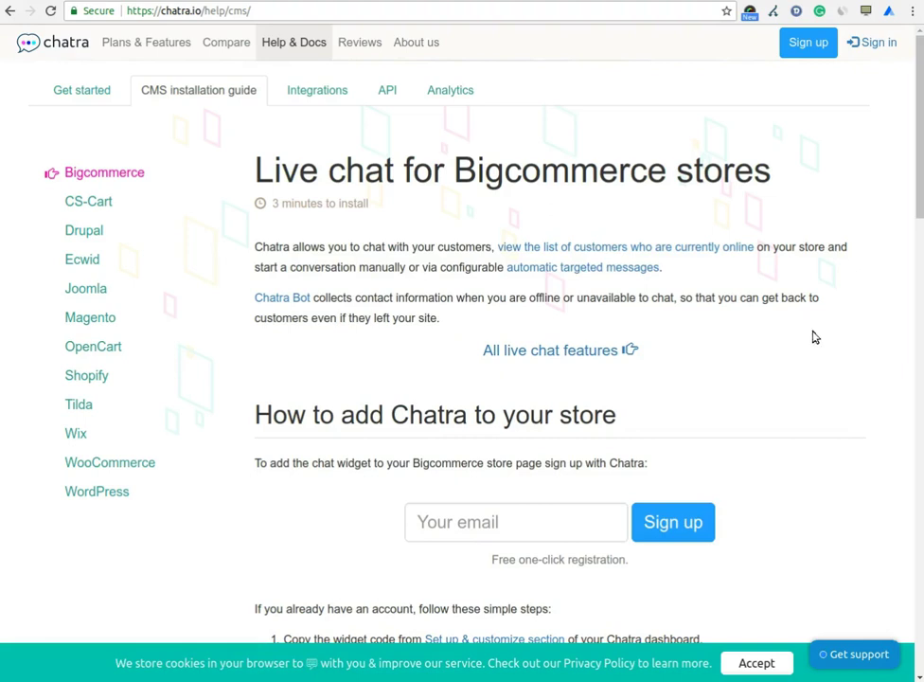
# Read the CMS installation guide's instructions for adding Chatra to a Bigcommerce store.
pyautogui.scroll(-2, 812, 333)
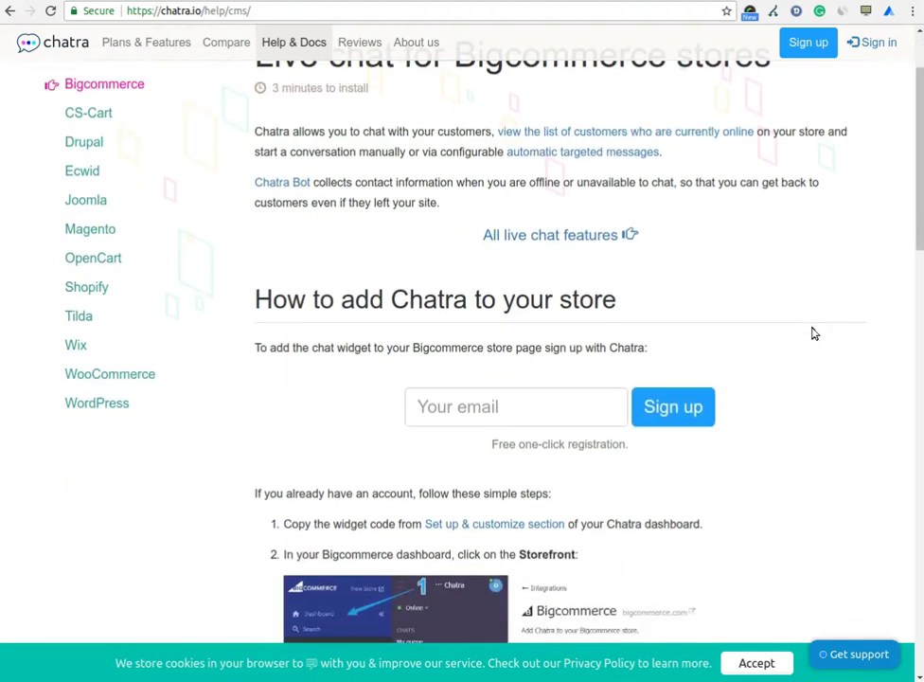
pyautogui.scroll(-3, 813, 334)
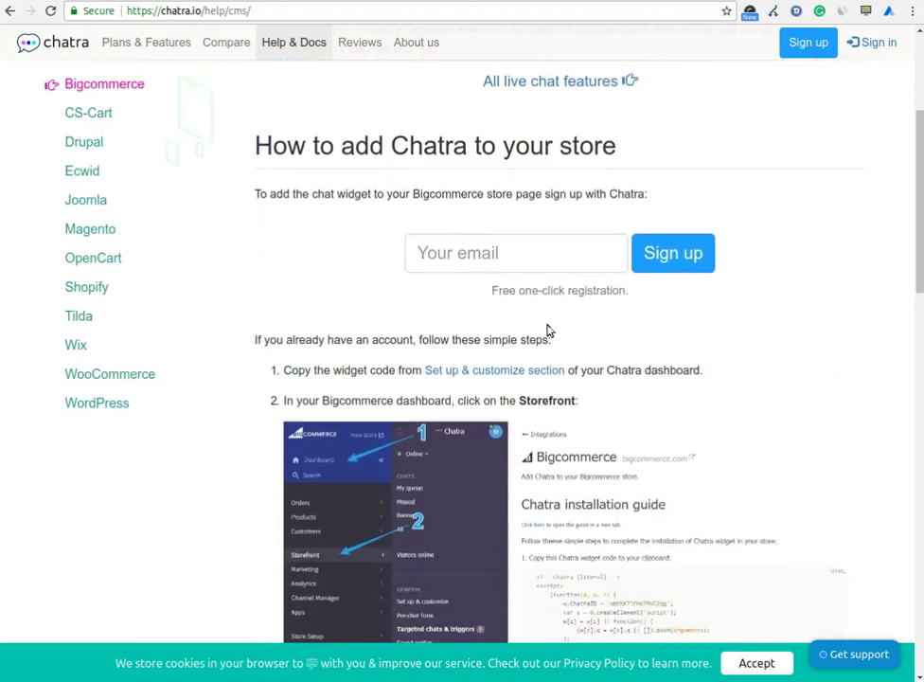
pyautogui.scroll(-3, 720, 331)
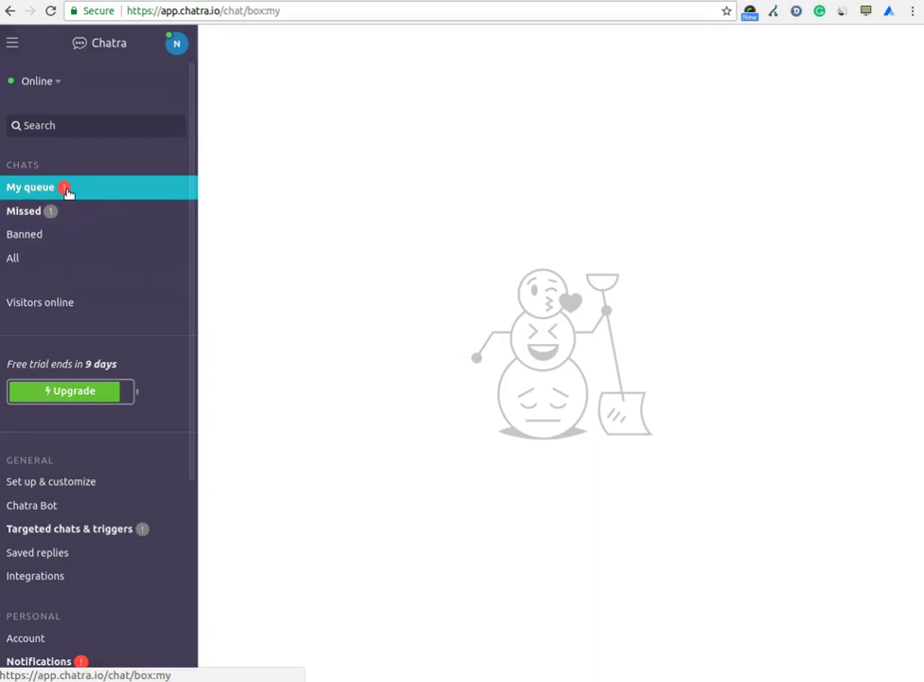
# Open the waiting visitor's chat in My queue, reply "Hello," and look over the visitor's details.
pyautogui.click(67, 193)
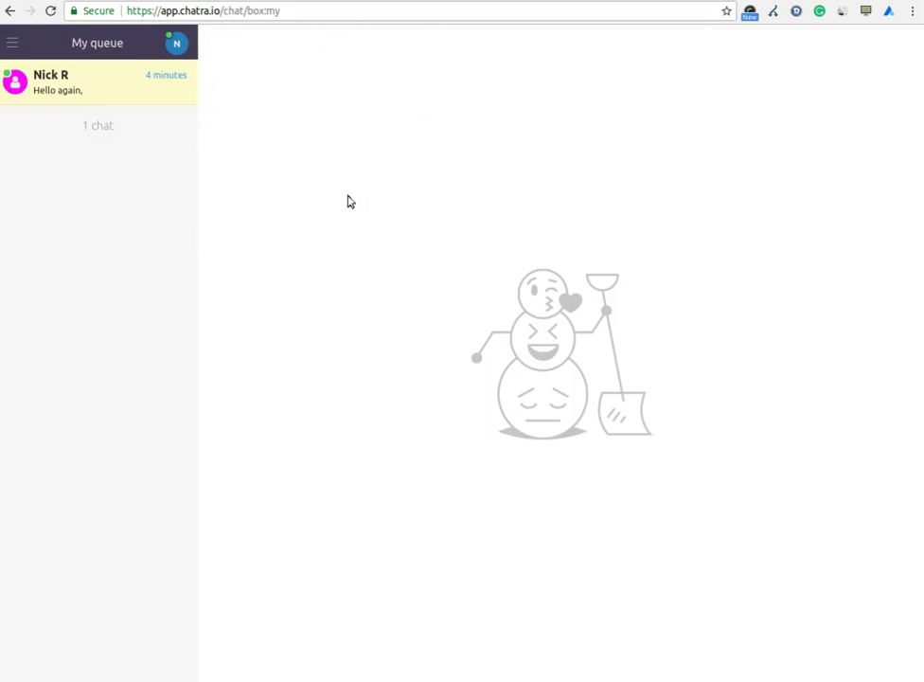
pyautogui.click(57, 89)
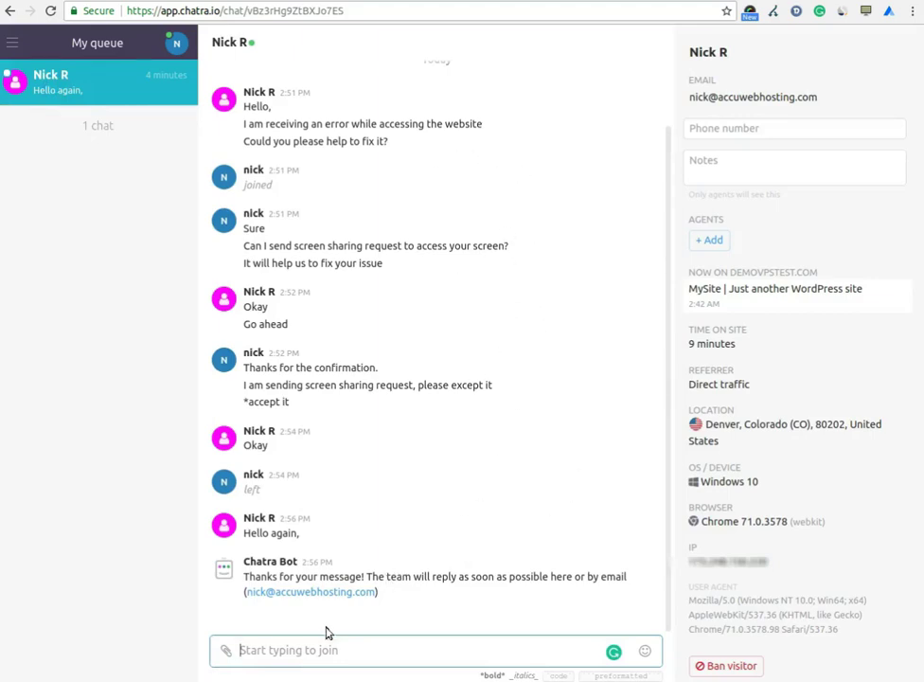
pyautogui.write('H')
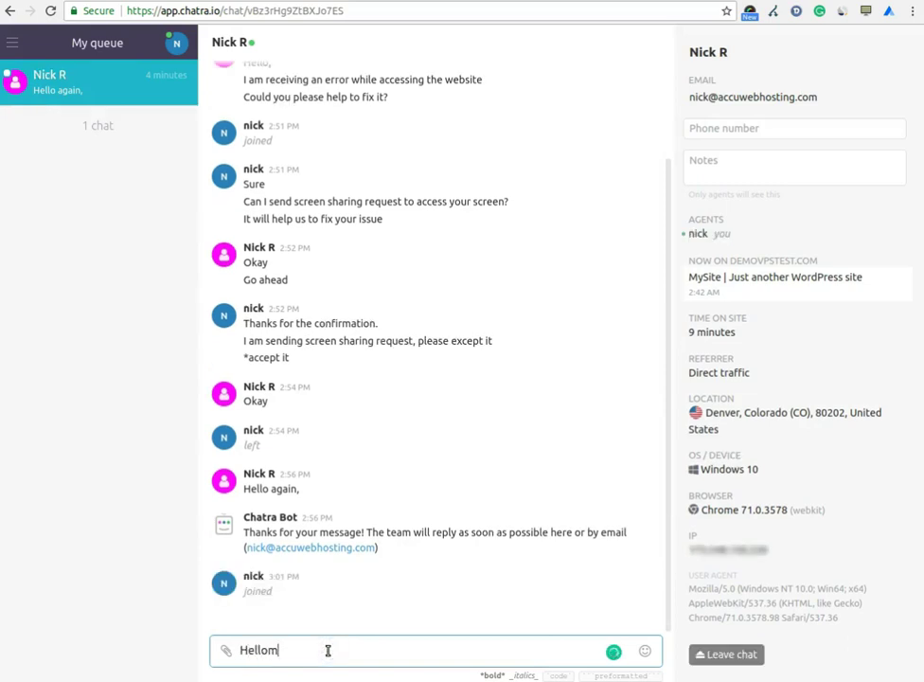
pyautogui.write('ello,')
pyautogui.press('Return')
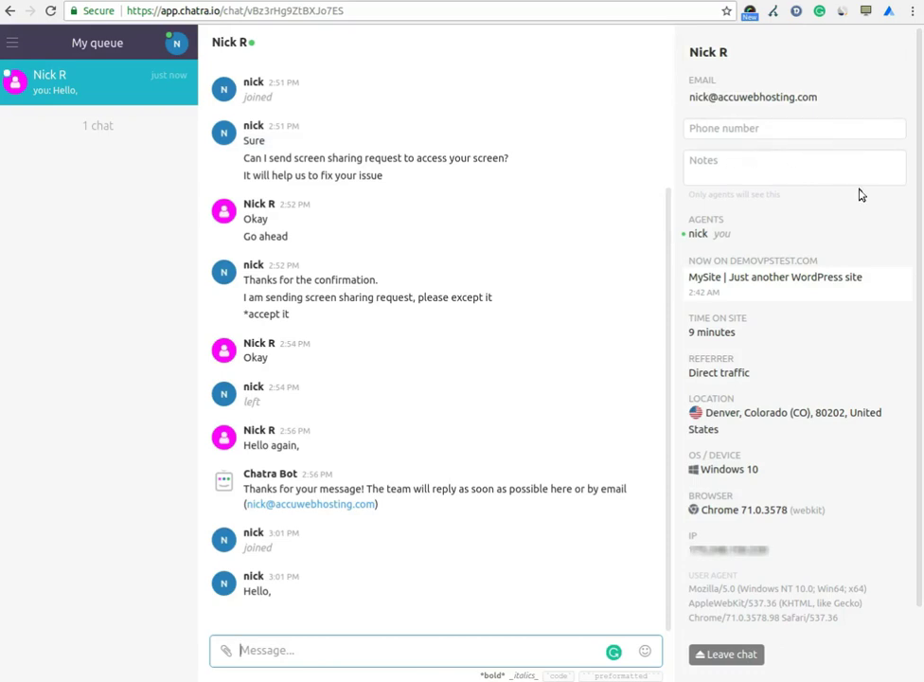
pyautogui.scroll(-2, 860, 194)
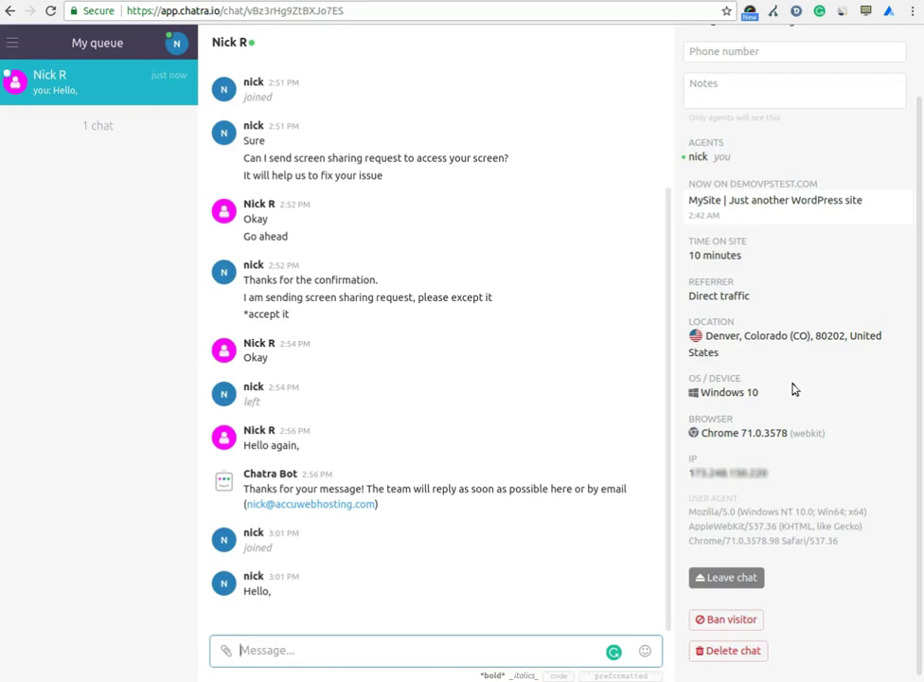
# View the missed and banned chat lists, as well as the real-time list of online visitors.
pyautogui.click(11, 44)
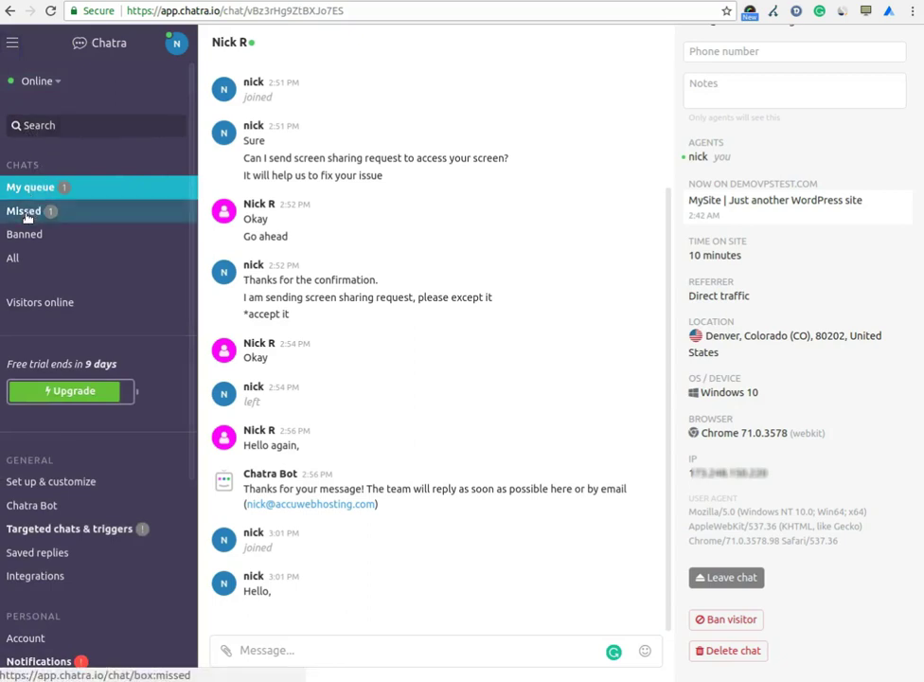
pyautogui.click(27, 214)
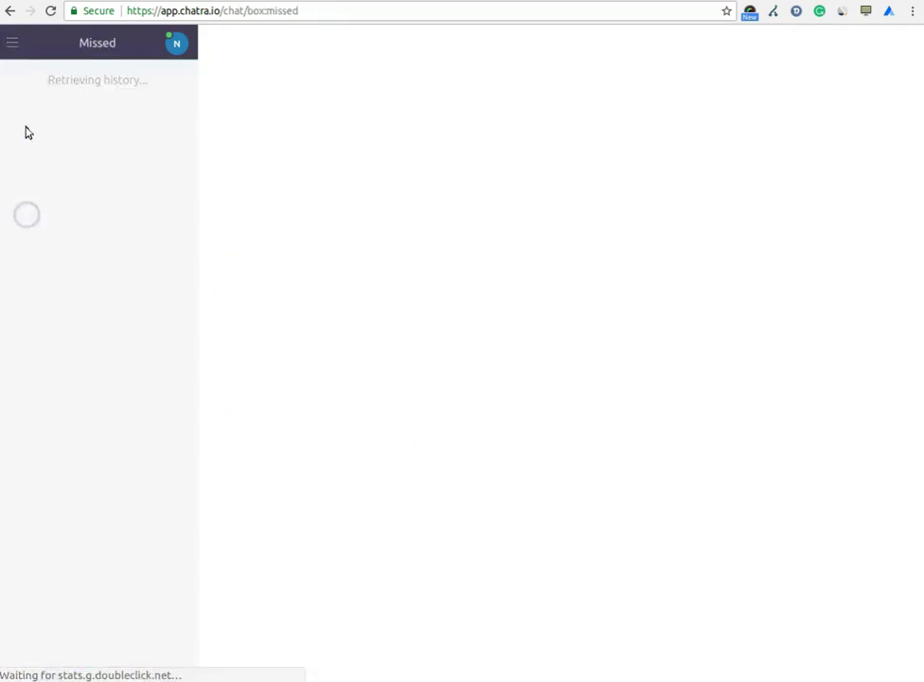
pyautogui.click(12, 44)
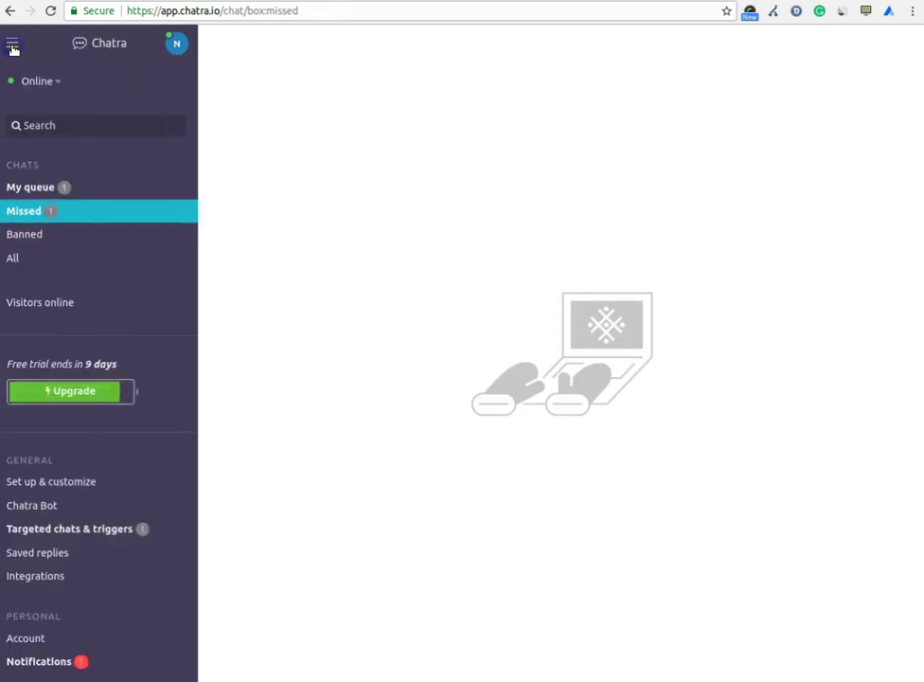
pyautogui.click(26, 238)
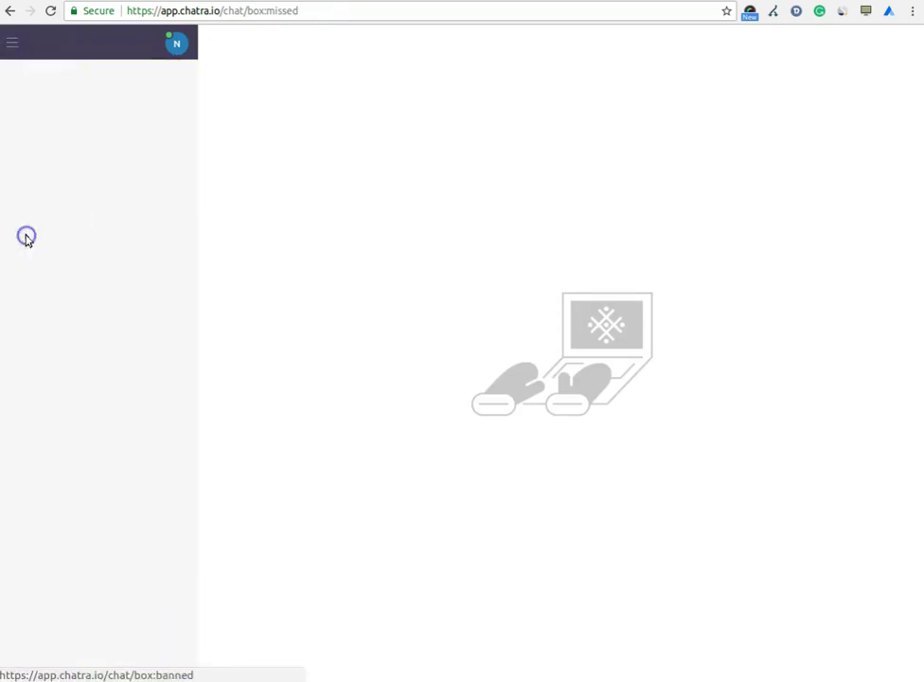
pyautogui.click(12, 42)
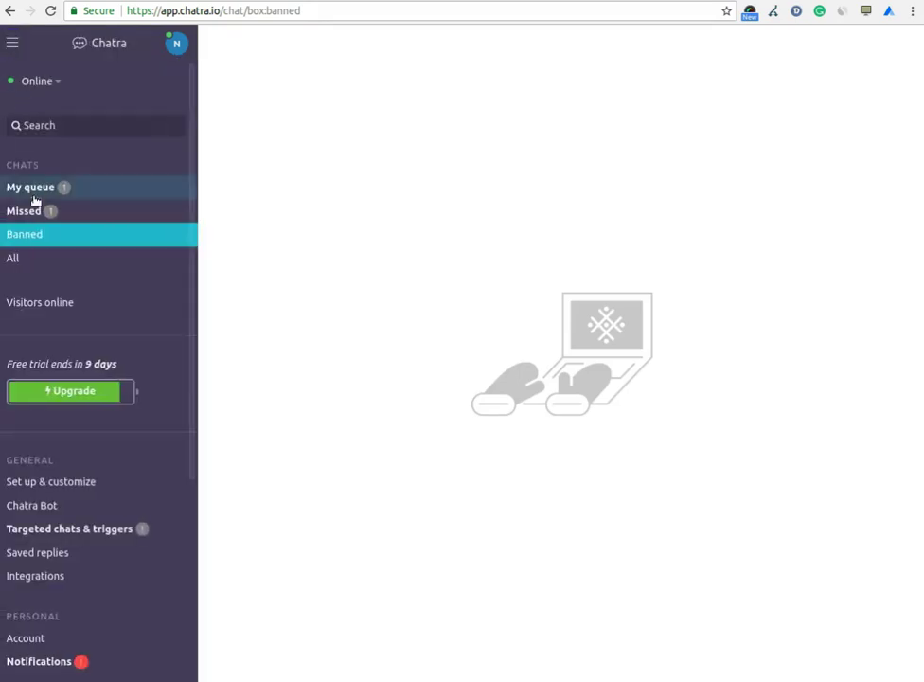
pyautogui.click(38, 305)
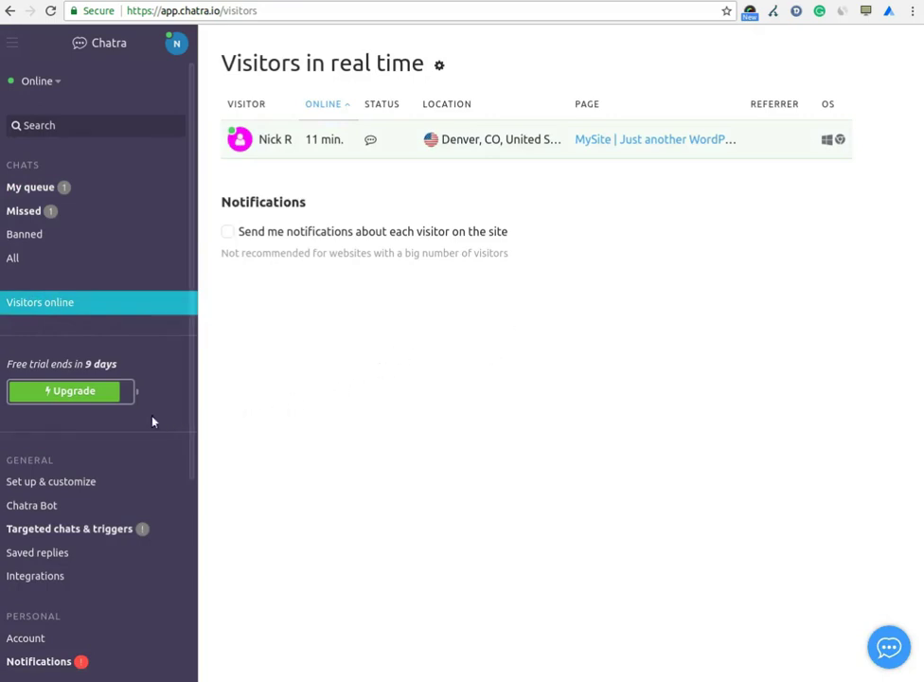
# Open the Set up & customize settings and show the chat widget code with its installation notes.
pyautogui.click(72, 489)
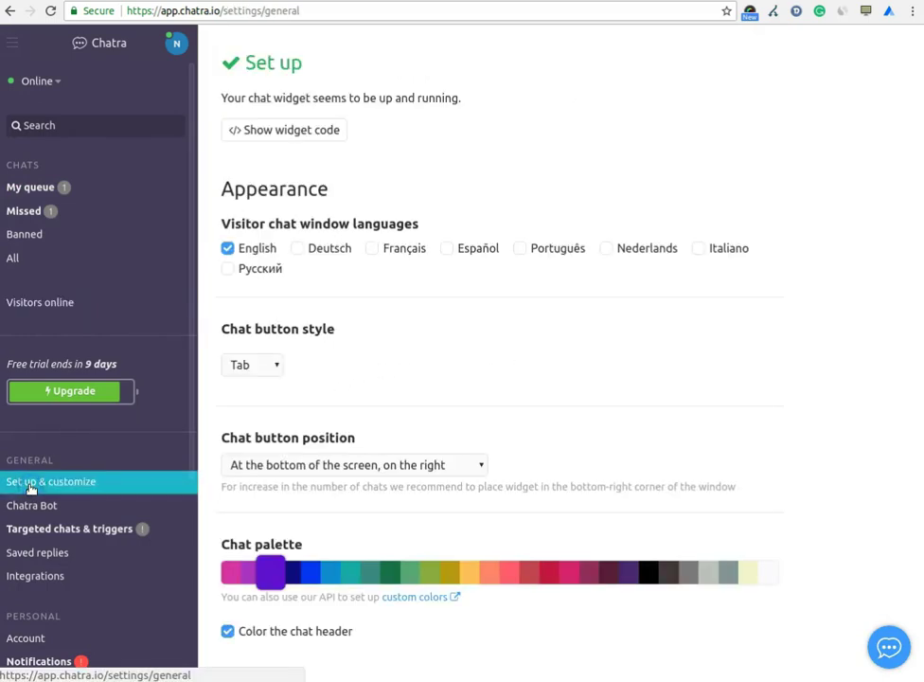
pyautogui.click(291, 132)
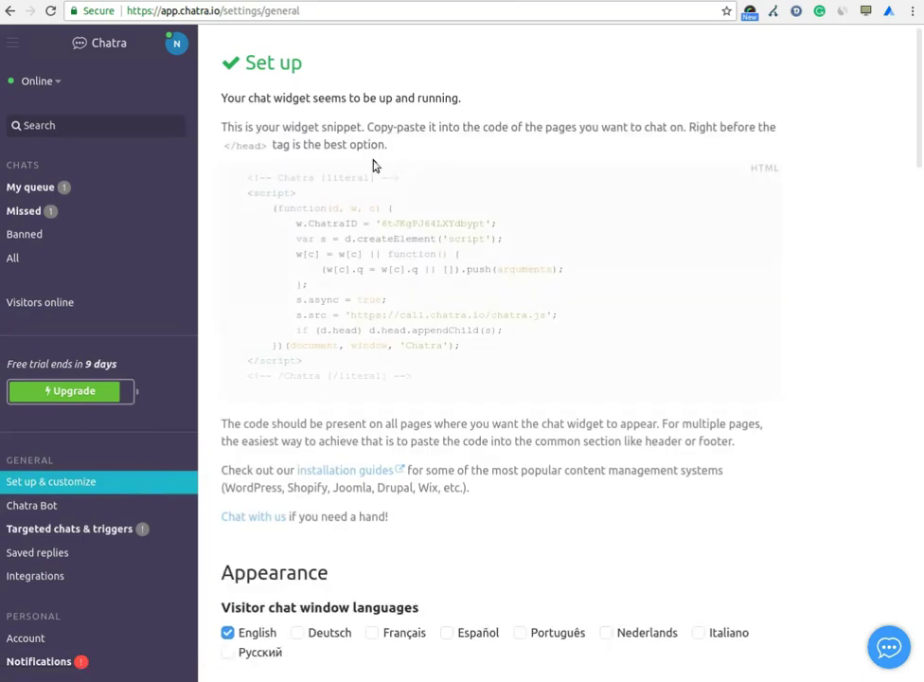
pyautogui.scroll(-3, 402, 204)
pyautogui.scroll(-3, 402, 209)
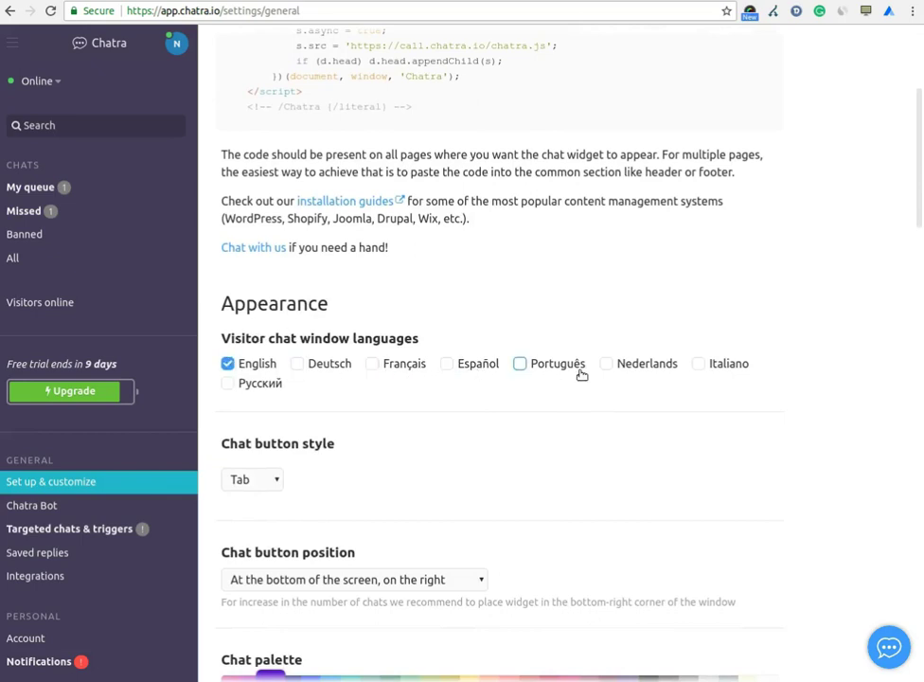
# Check the available options for the chat button style and chat button position, keeping the current choices.
pyautogui.scroll(-3, 644, 389)
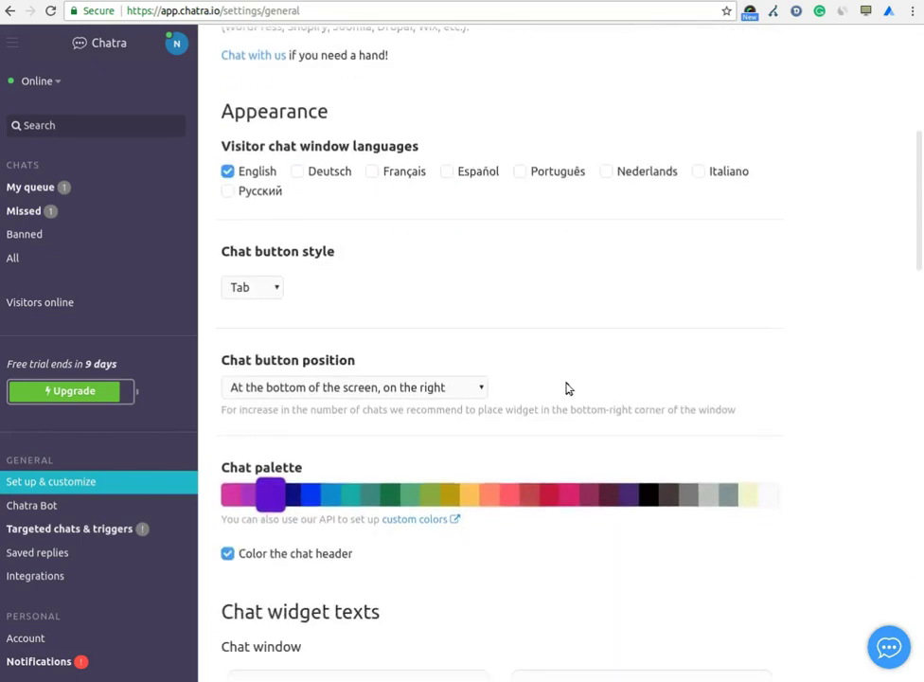
pyautogui.click(274, 295)
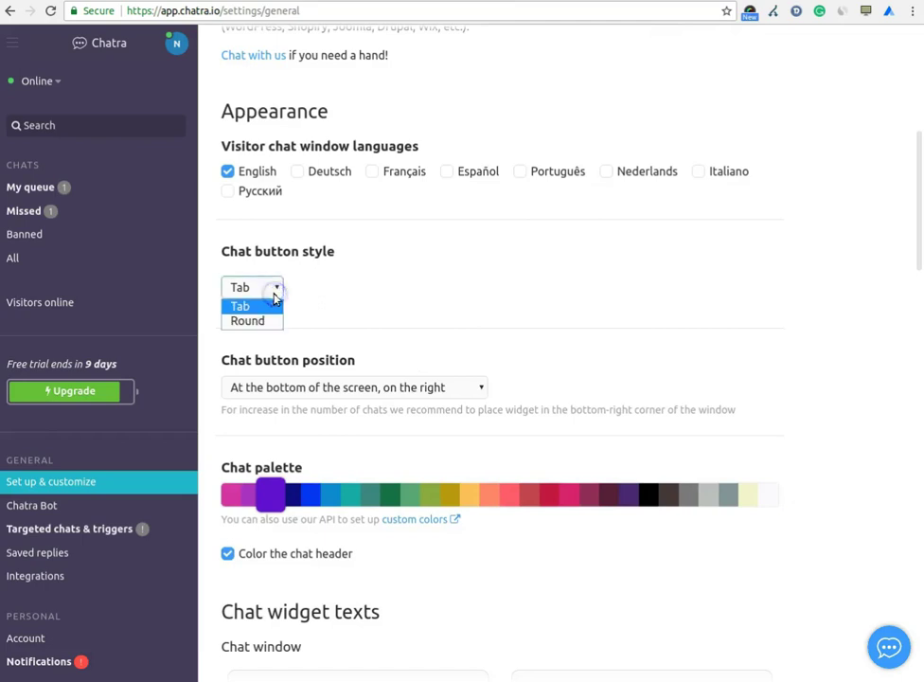
pyautogui.click(274, 293)
pyautogui.click(315, 388)
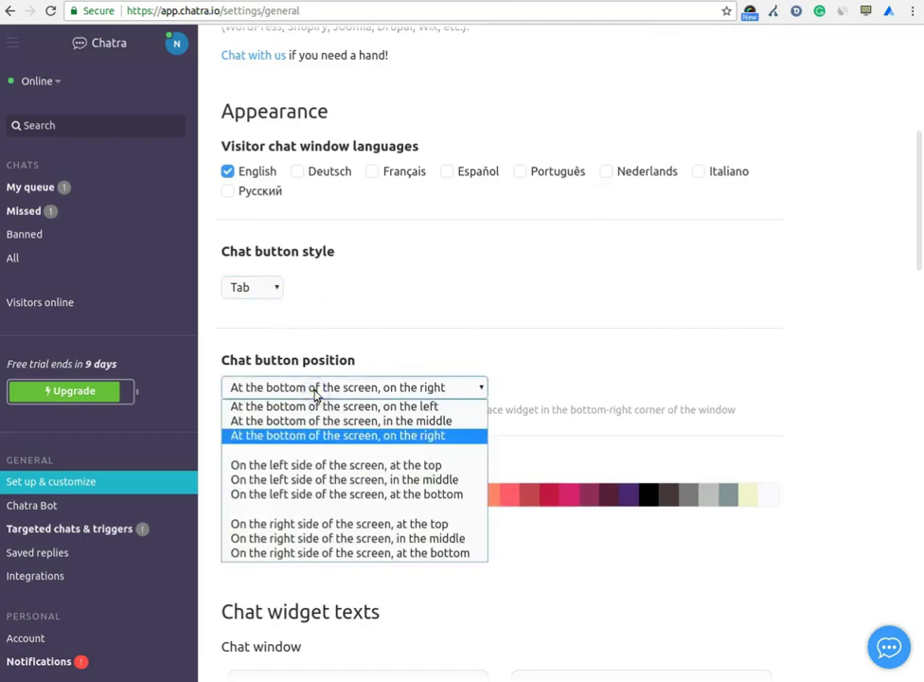
pyautogui.click(316, 390)
# Review the chat palette, the online and offline widget texts, and the Customize options from messenger mode to sound.
pyautogui.scroll(-2, 382, 519)
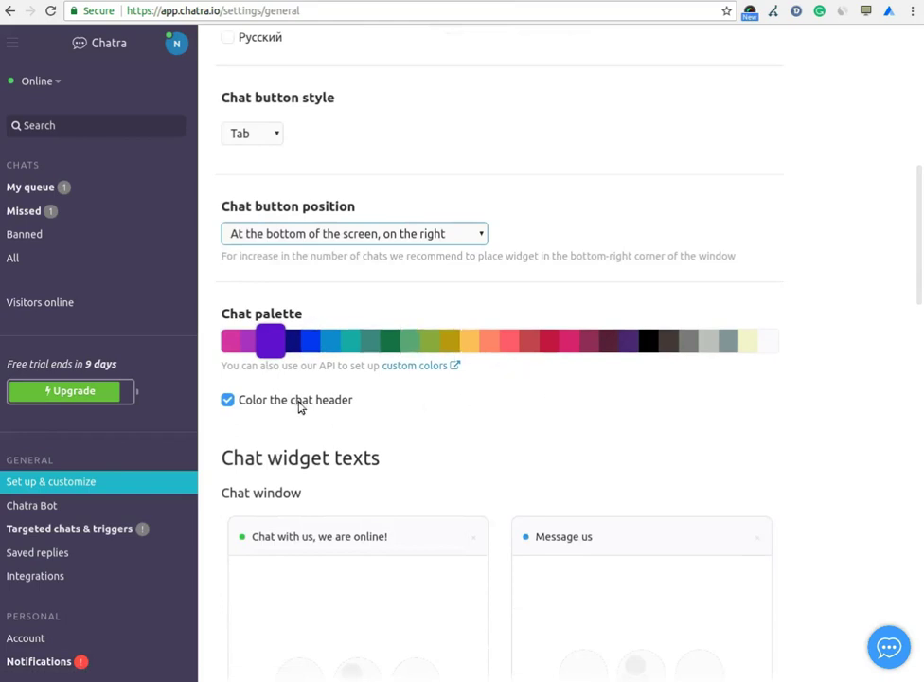
pyautogui.scroll(-4, 516, 419)
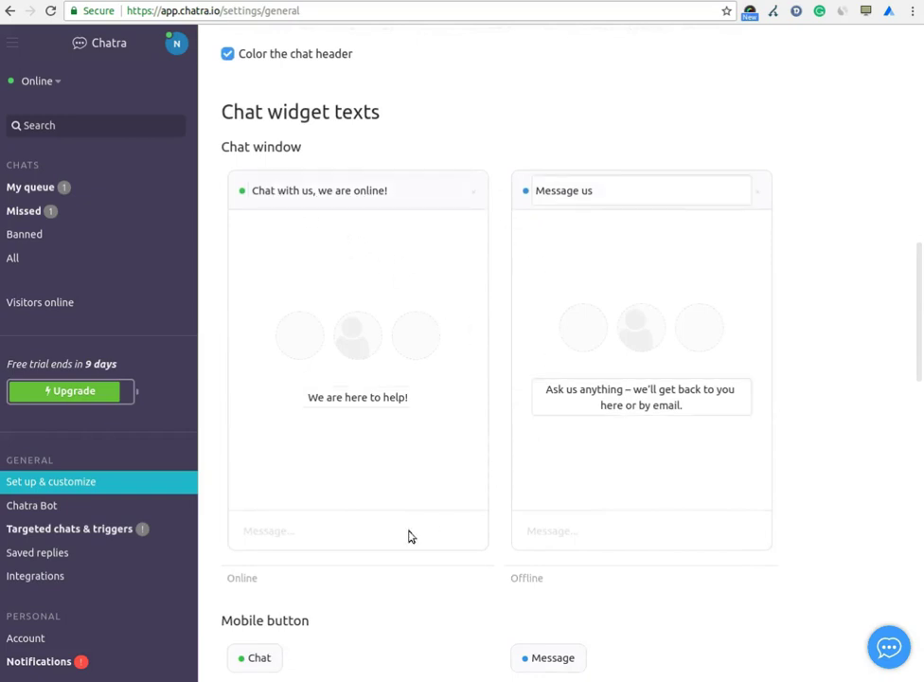
pyautogui.scroll(-5, 367, 625)
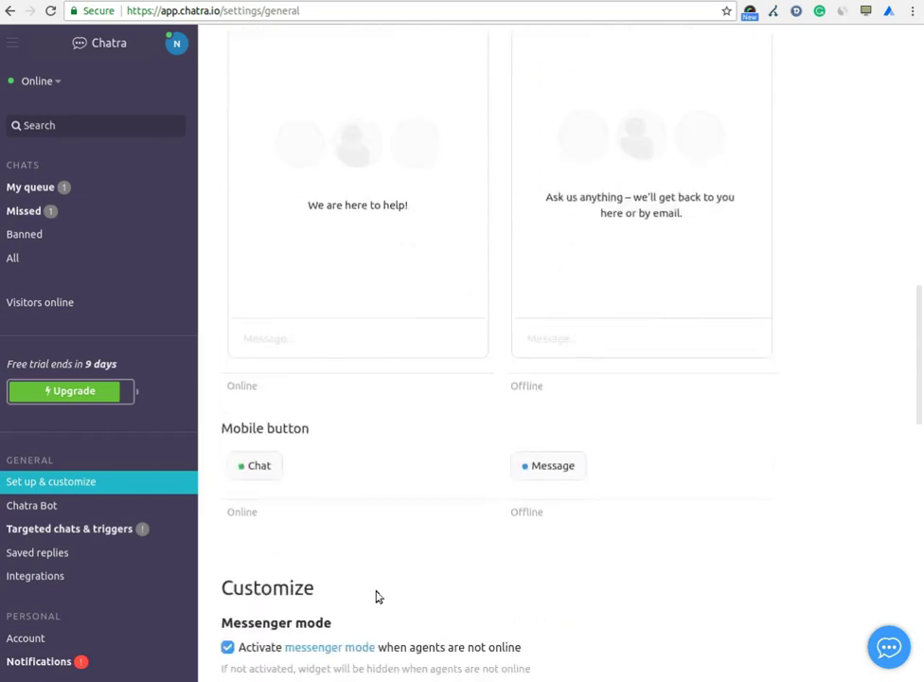
pyautogui.scroll(-2, 416, 511)
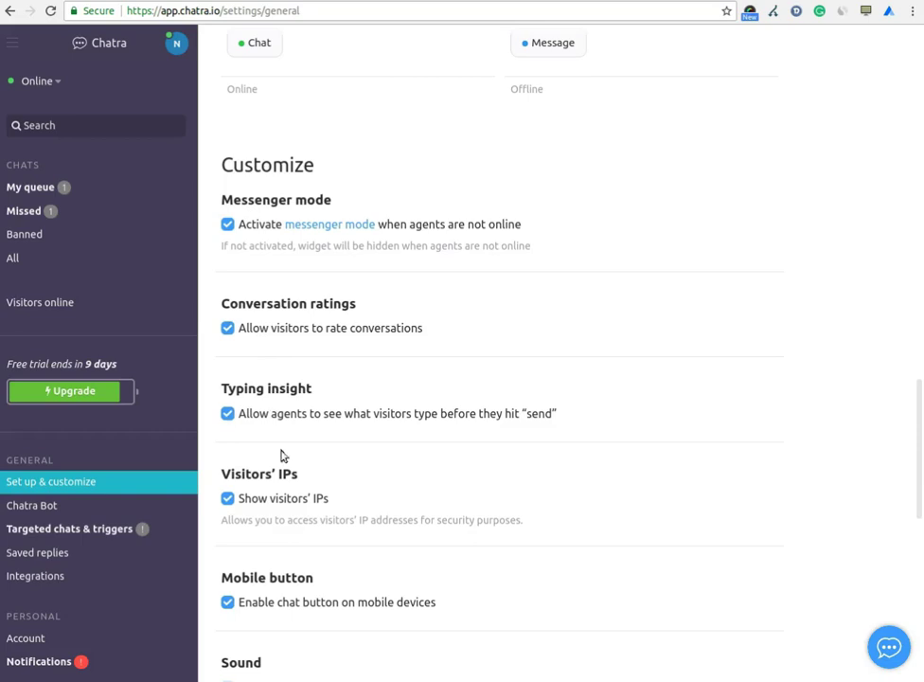
pyautogui.scroll(-2, 313, 501)
pyautogui.scroll(-1, 315, 492)
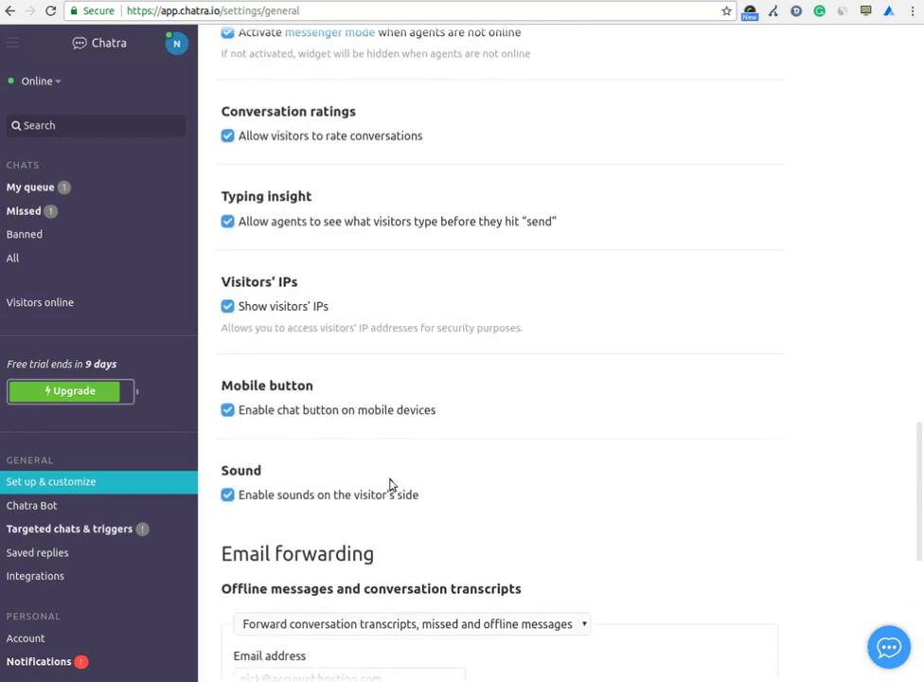
# Review the email forwarding settings for offline messages and visitor transcripts, focusing the empty forwarding email address field without entering anything.
pyautogui.scroll(-3, 391, 478)
pyautogui.scroll(-1, 400, 470)
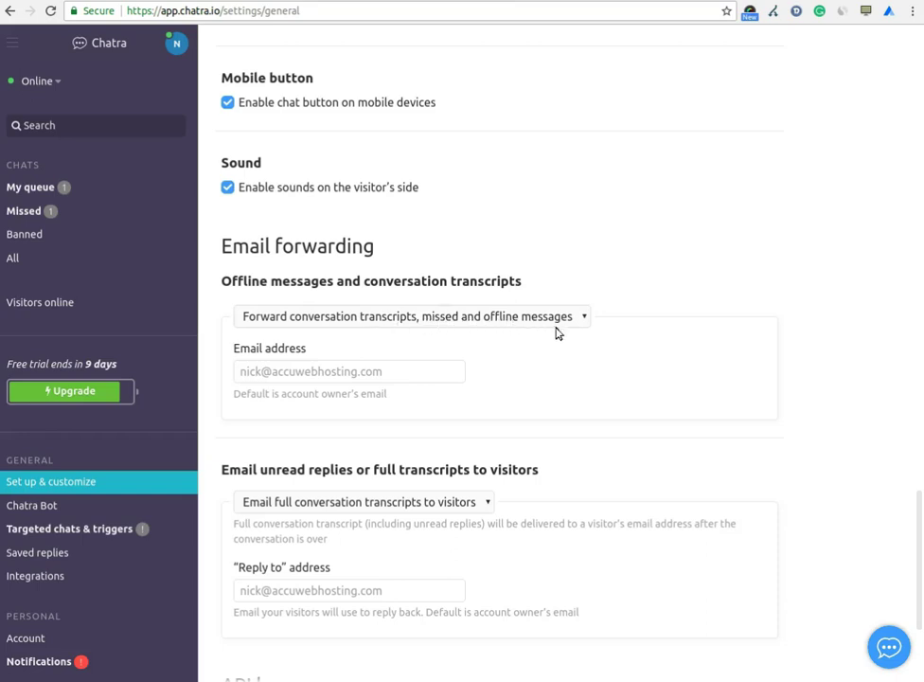
pyautogui.click(301, 373)
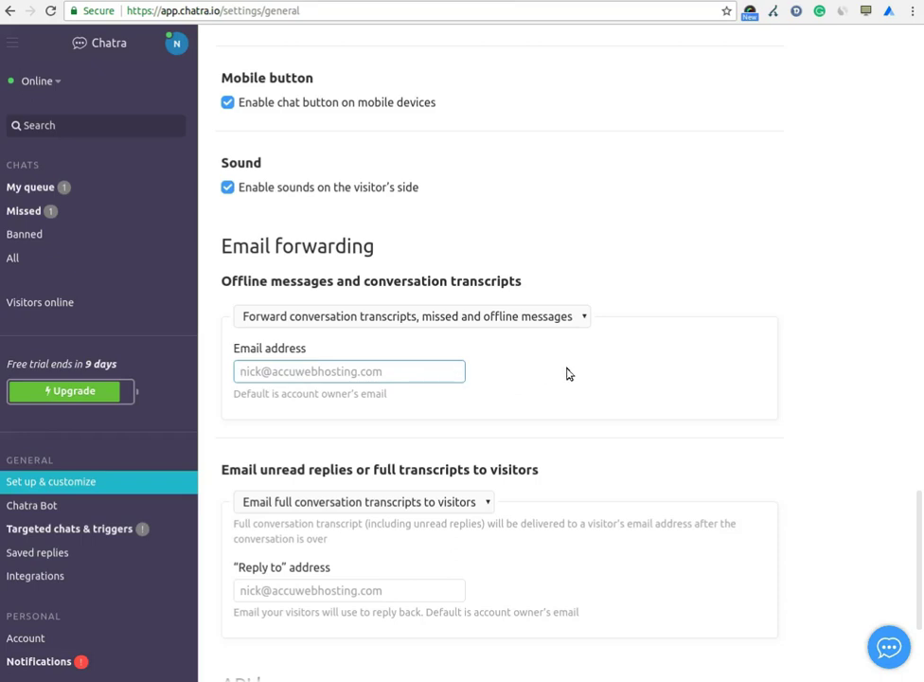
pyautogui.scroll(-3, 566, 374)
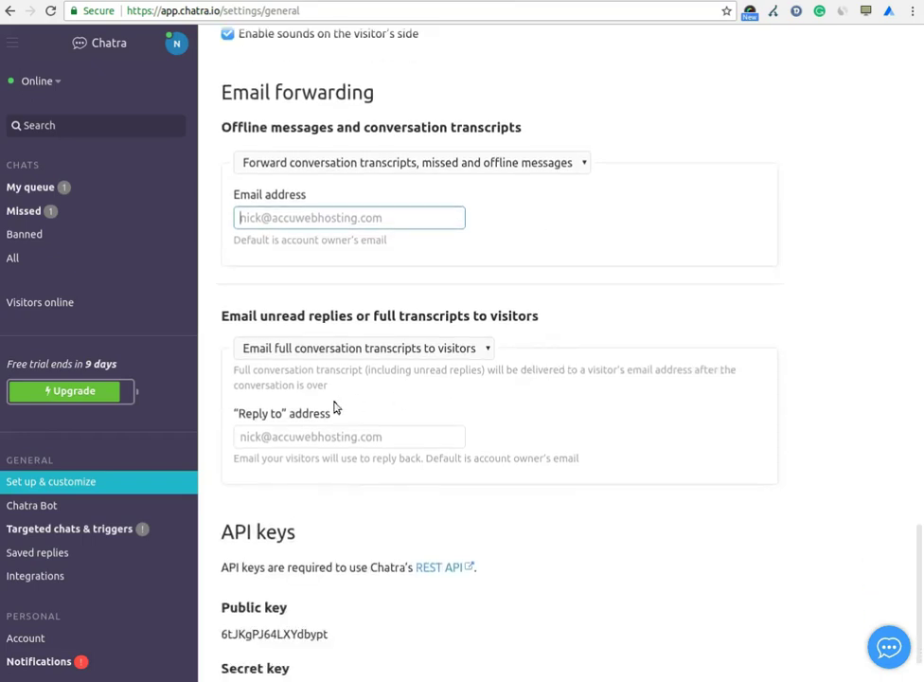
# Review the Chatra Bot settings down to the extra consent options, and view the targeted chats and triggers list.
pyautogui.click(38, 504)
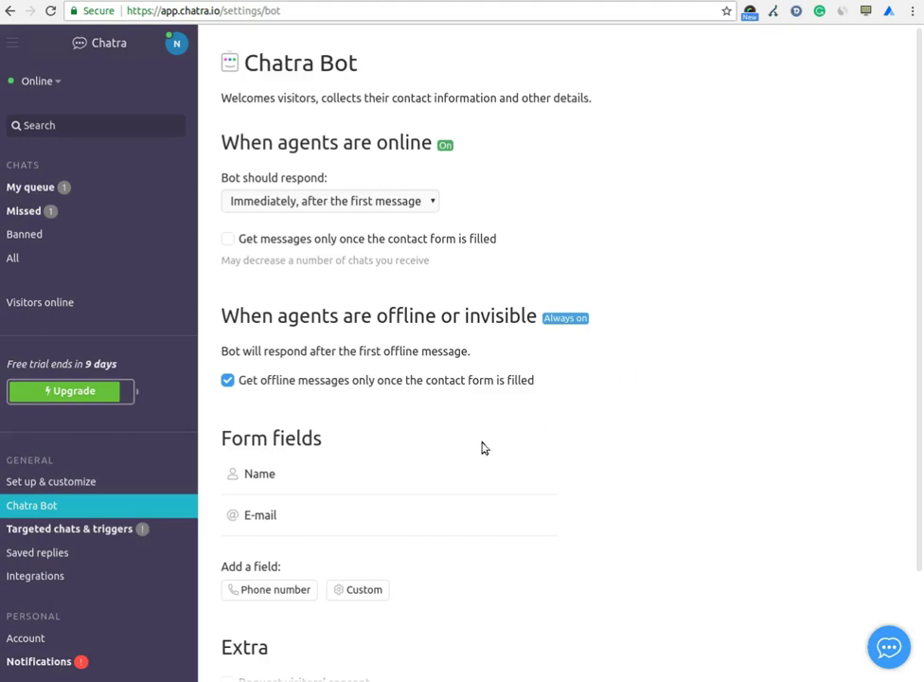
pyautogui.scroll(-3, 626, 431)
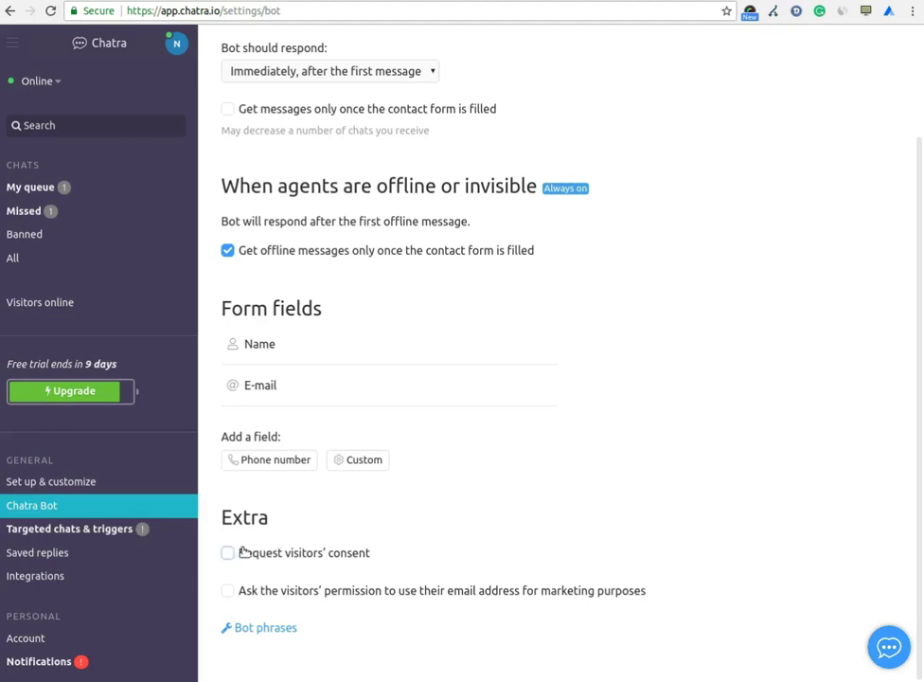
pyautogui.click(79, 530)
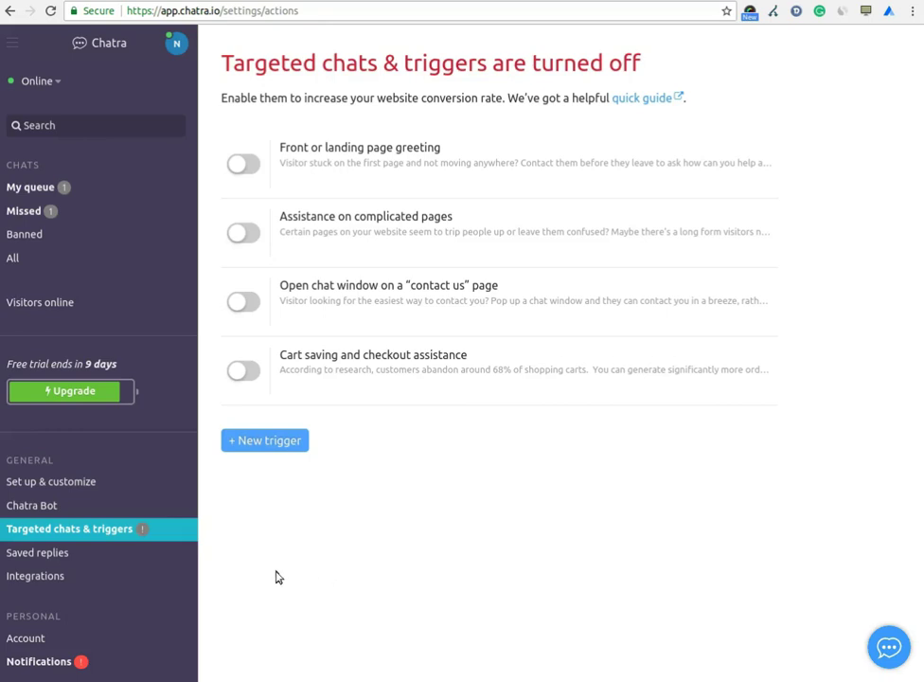
# View the saved replies page and the list of available integrations.
pyautogui.click(29, 554)
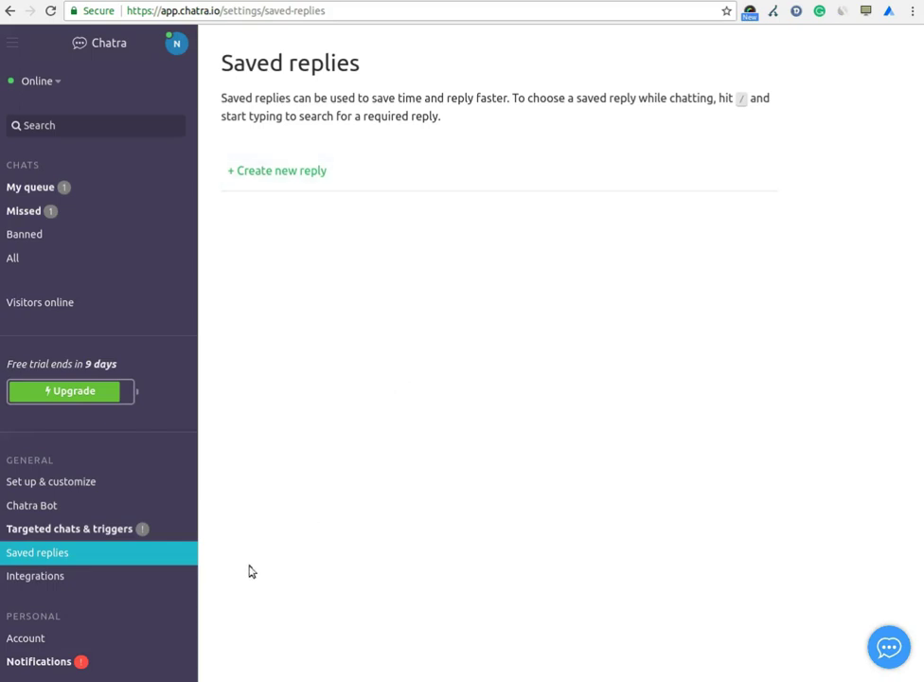
pyautogui.click(42, 583)
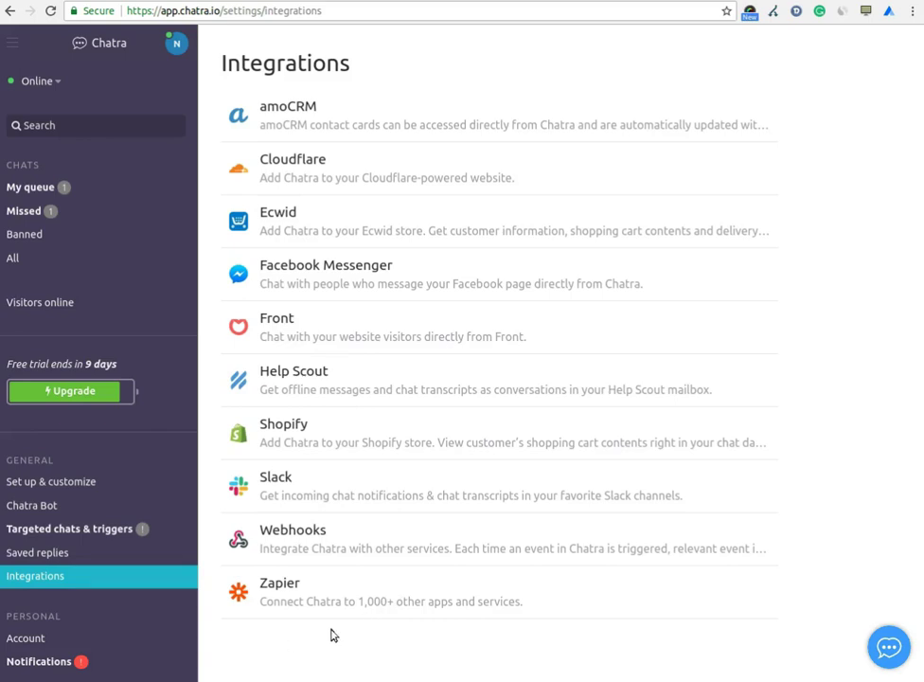
# View the team management pages for agents and groups, as well as the satisfaction report.
pyautogui.scroll(-3, 331, 634)
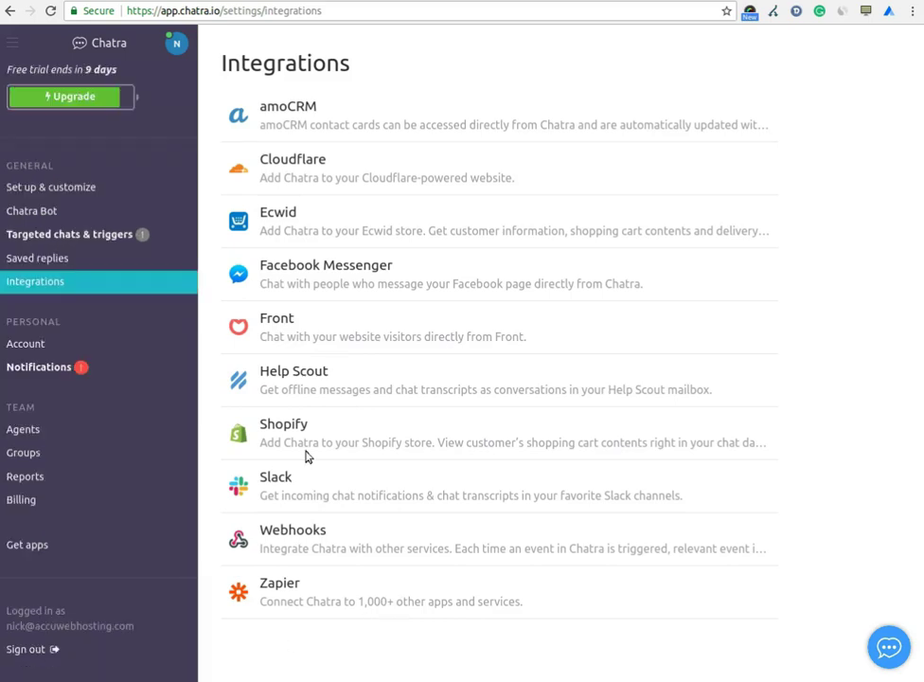
pyautogui.click(23, 431)
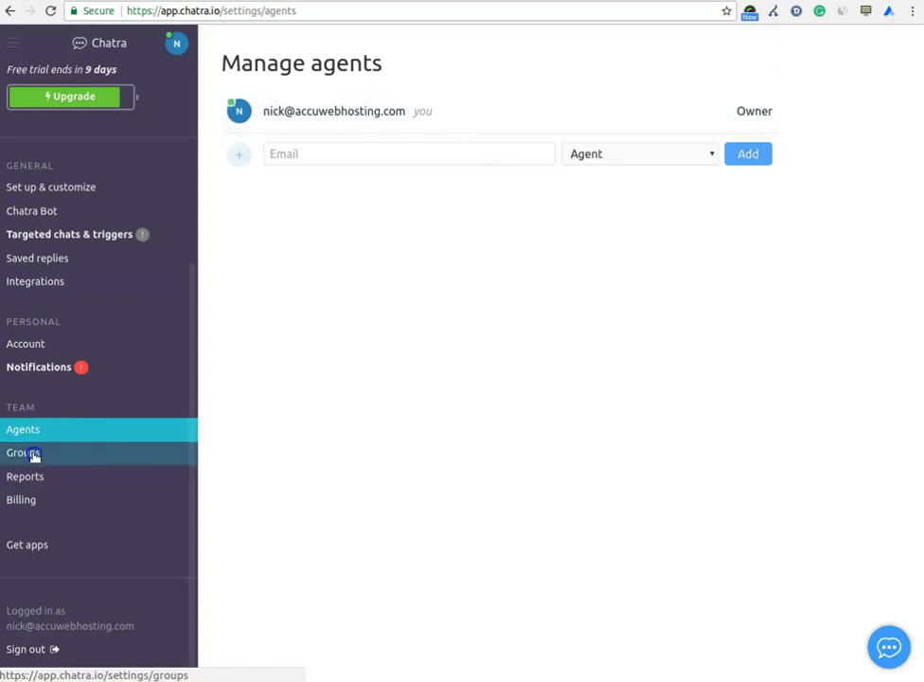
pyautogui.click(34, 456)
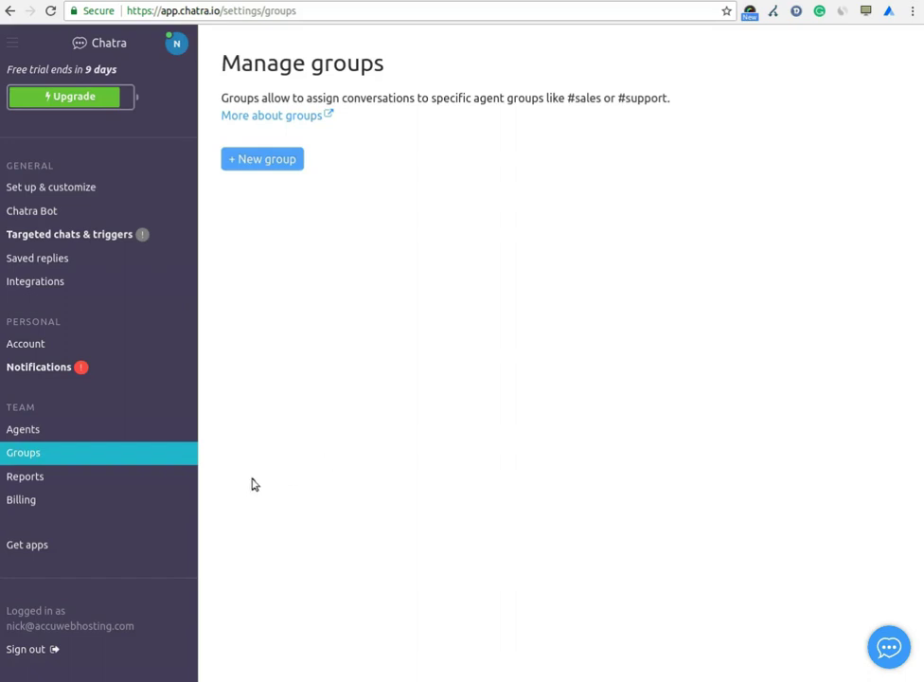
pyautogui.click(20, 482)
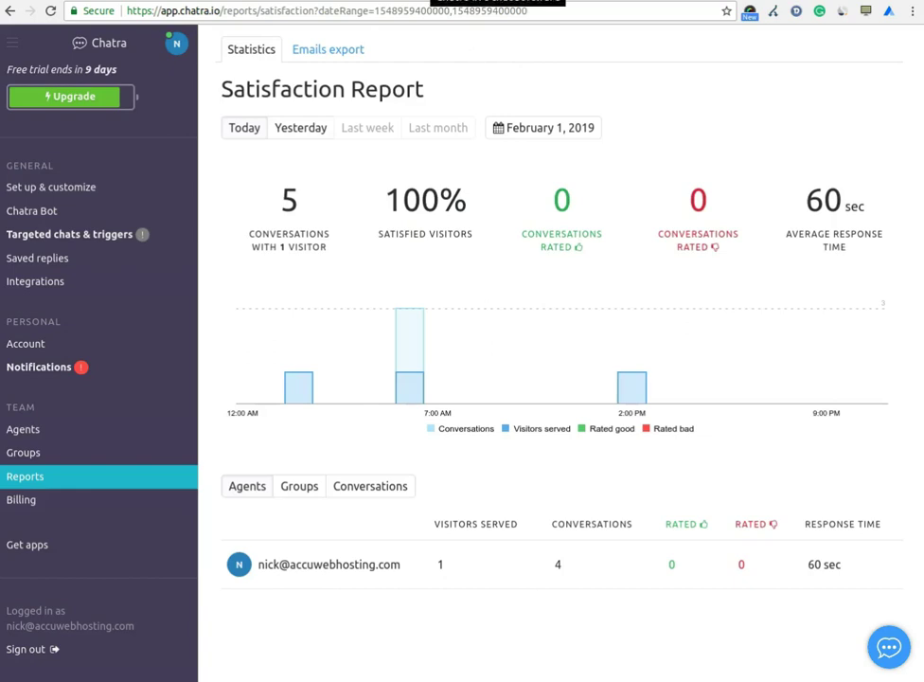
# Switch to the public Chatra website and compare the Free forever and Paid plans across the Plans & Features table.
pyautogui.click(379, 2)
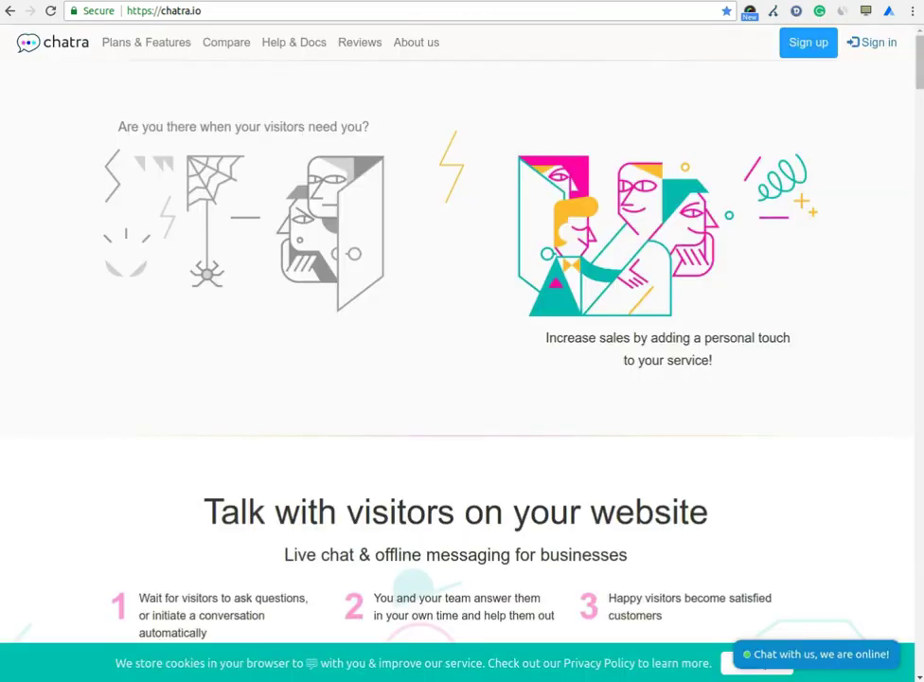
pyautogui.click(164, 50)
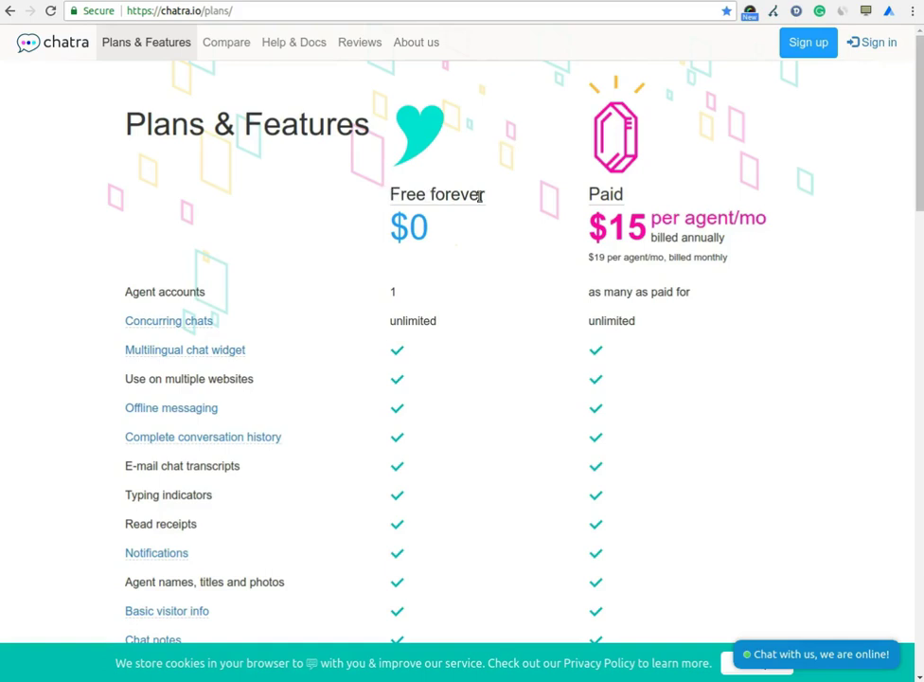
pyautogui.scroll(-1, 499, 249)
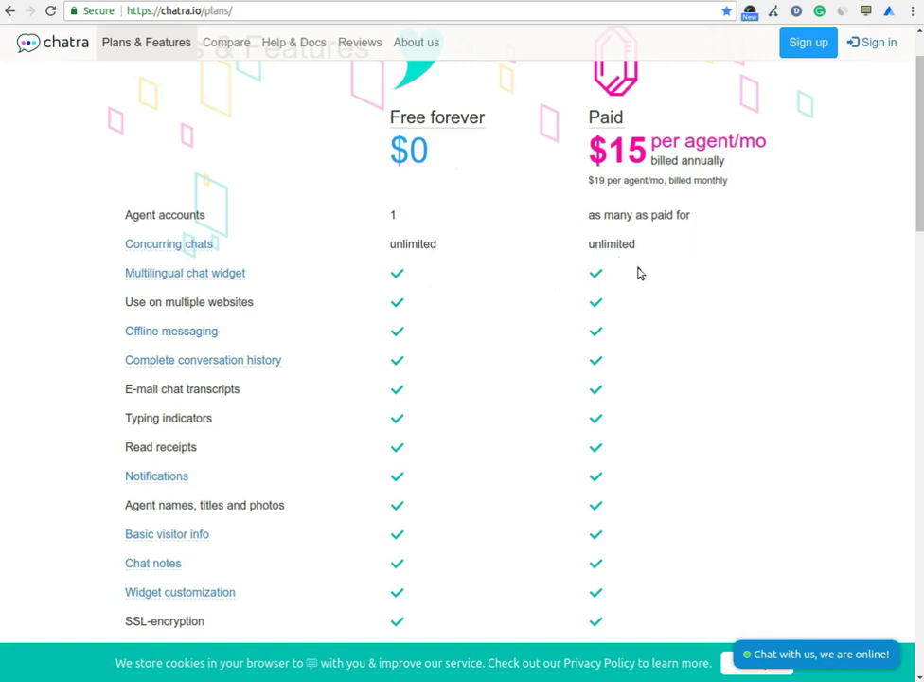
pyautogui.scroll(-3, 516, 386)
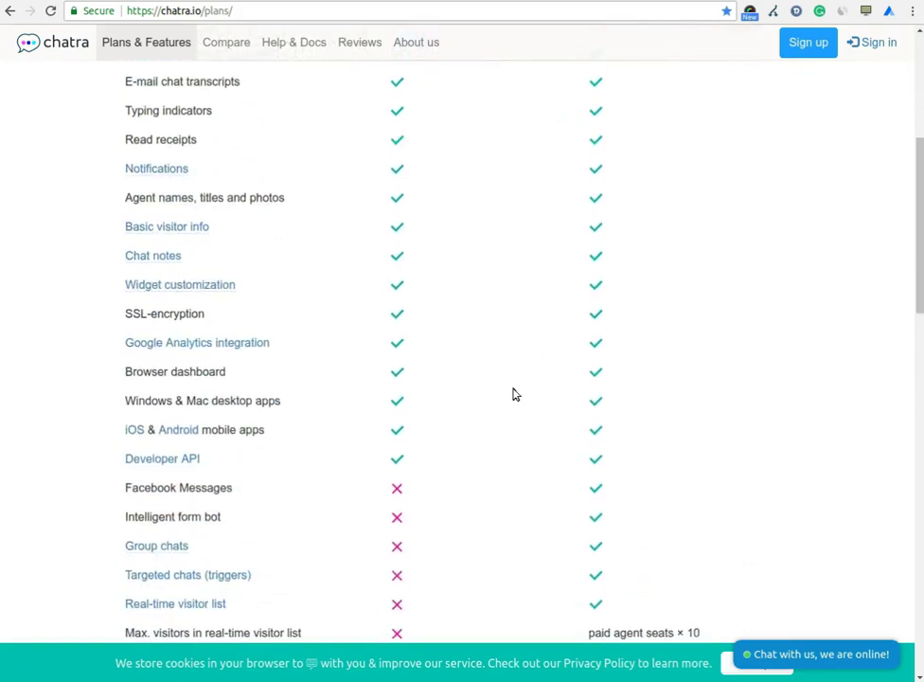
pyautogui.scroll(-2, 495, 465)
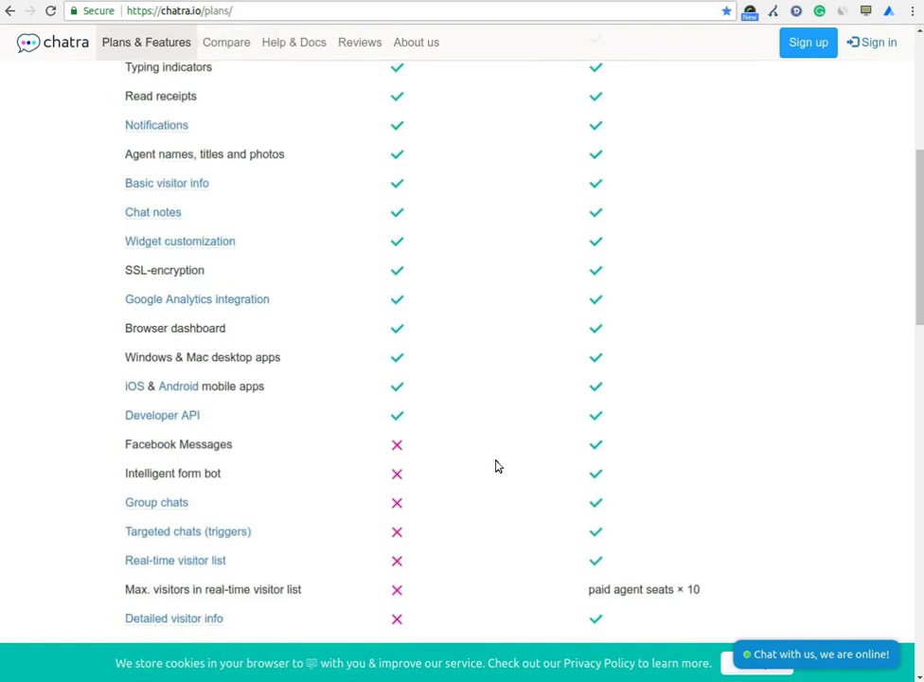
pyautogui.scroll(-2, 498, 476)
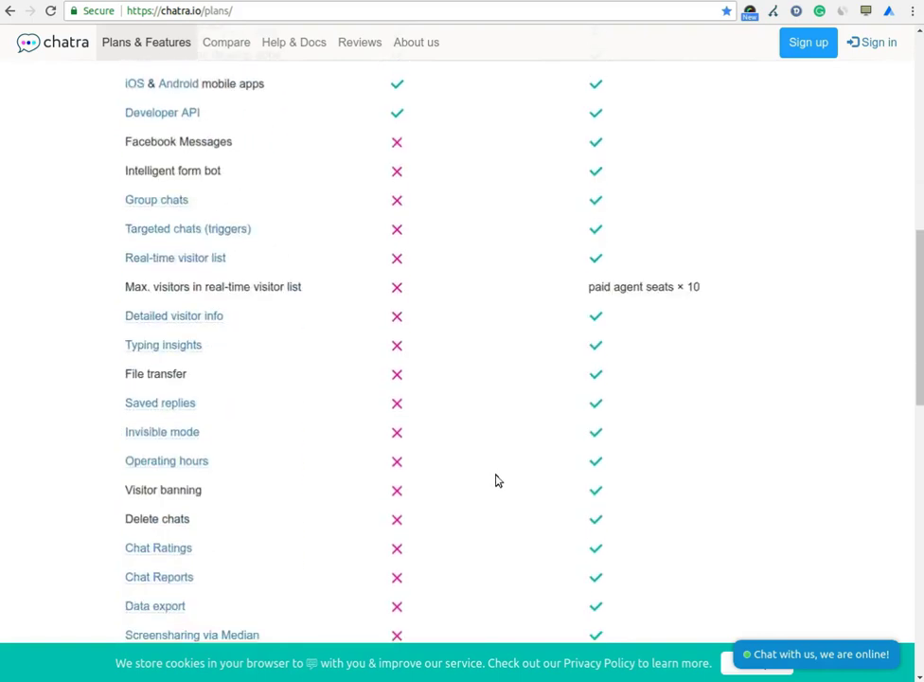
pyautogui.scroll(-1, 506, 495)
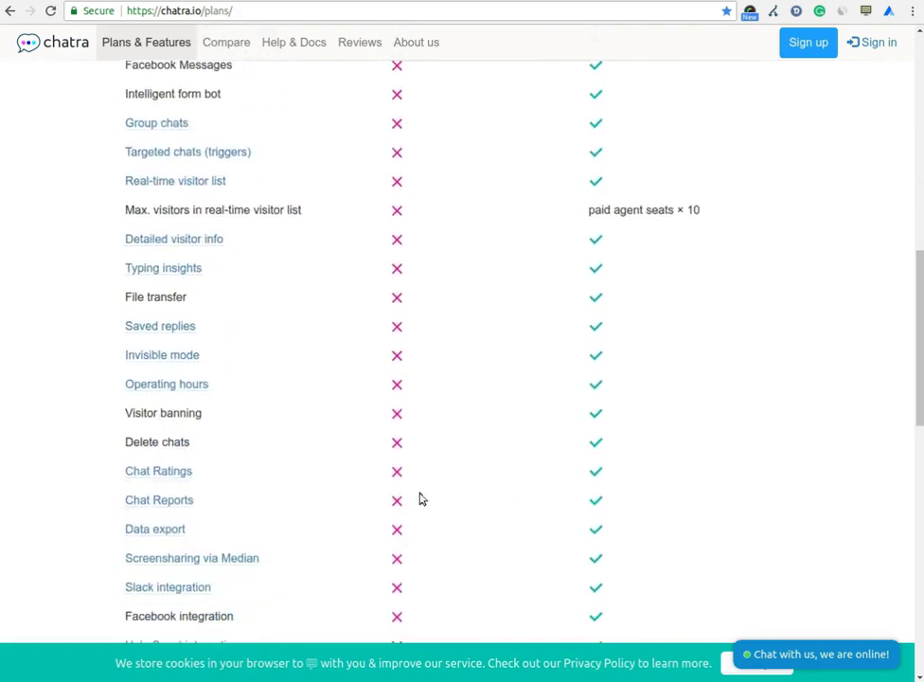